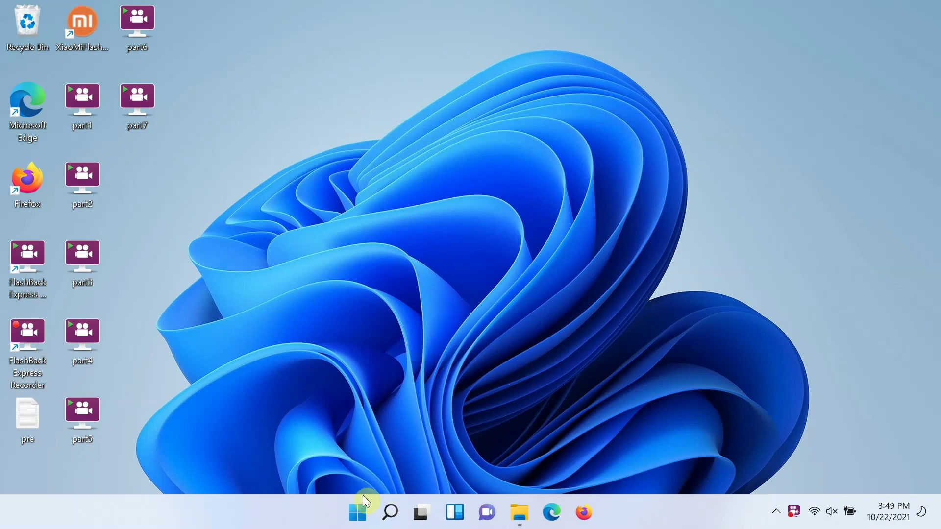
Open the taskbar search panel with its top apps and recent items.
{"action": "left_click", "coordinate": [390, 511]}
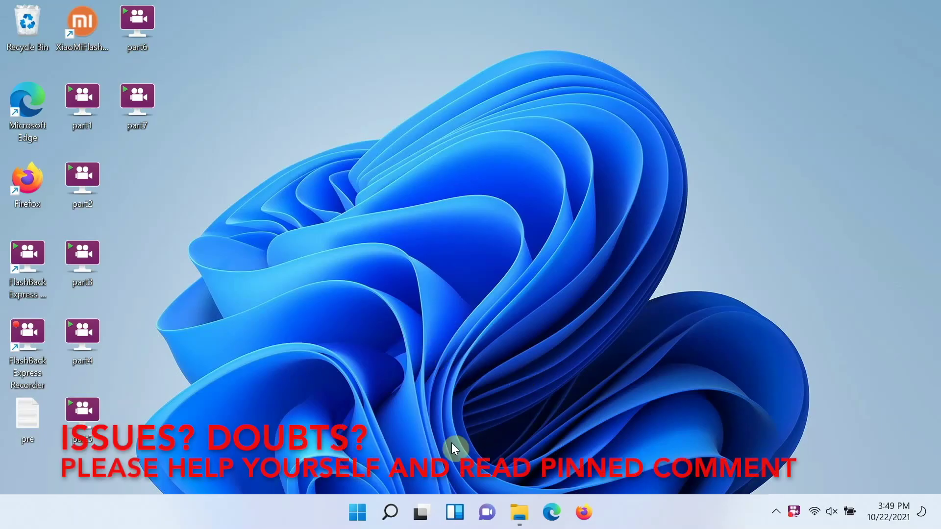
{"action": "left_click", "coordinate": [391, 512]}
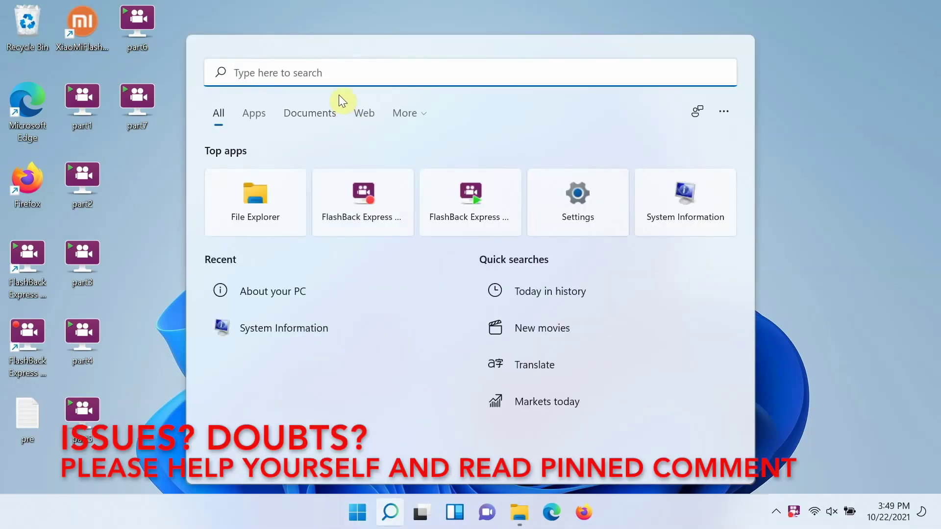
Check the About page (Windows 10 Pro 20H2, 64-bit), then return to the Windows 11 download page.
{"action": "left_click", "coordinate": [261, 293]}
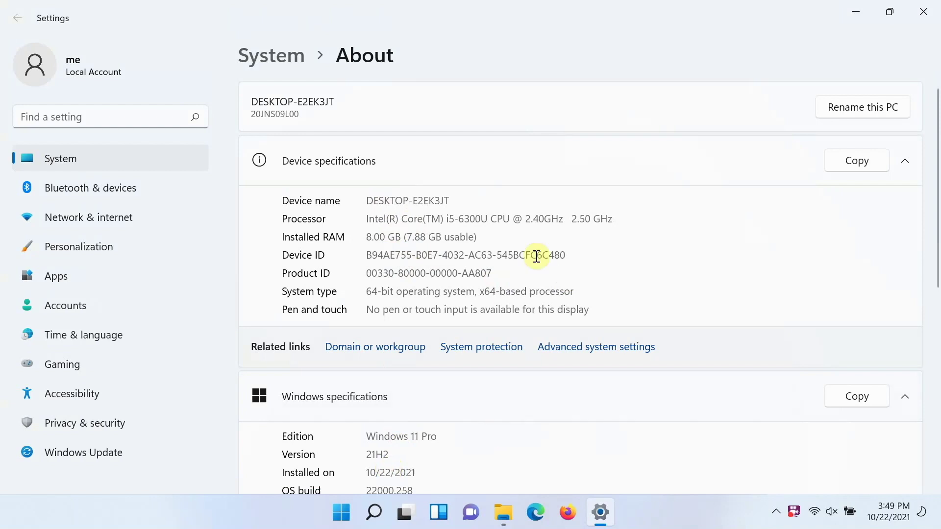
{"action": "left_click", "coordinate": [924, 11]}
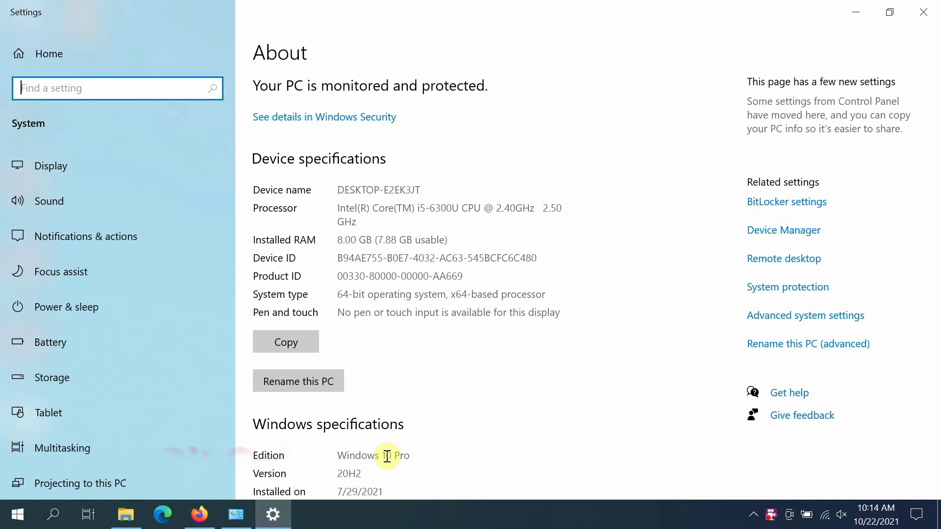
{"action": "left_click", "coordinate": [199, 514]}
Scroll to and highlight the Download Windows 11 Disk Image (ISO) section.
{"action": "scroll", "coordinate": [388, 167], "scroll_direction": "up", "scroll_amount": 15}
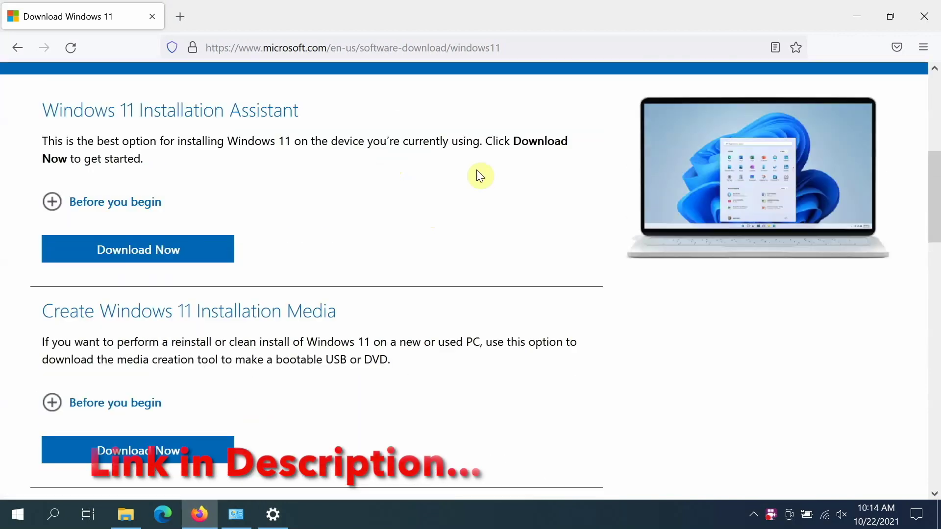
{"action": "scroll", "coordinate": [450, 243], "scroll_direction": "down", "scroll_amount": 5}
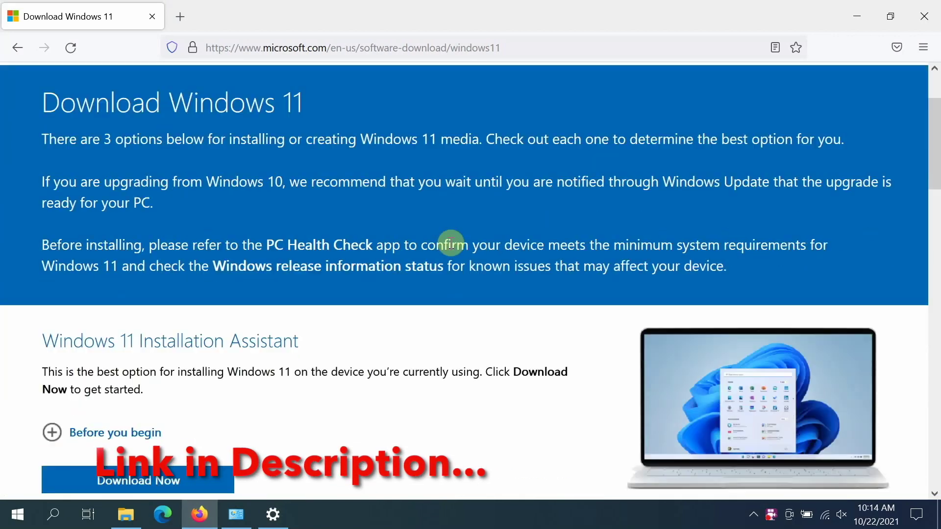
{"action": "scroll", "coordinate": [450, 244], "scroll_direction": "down", "scroll_amount": 1}
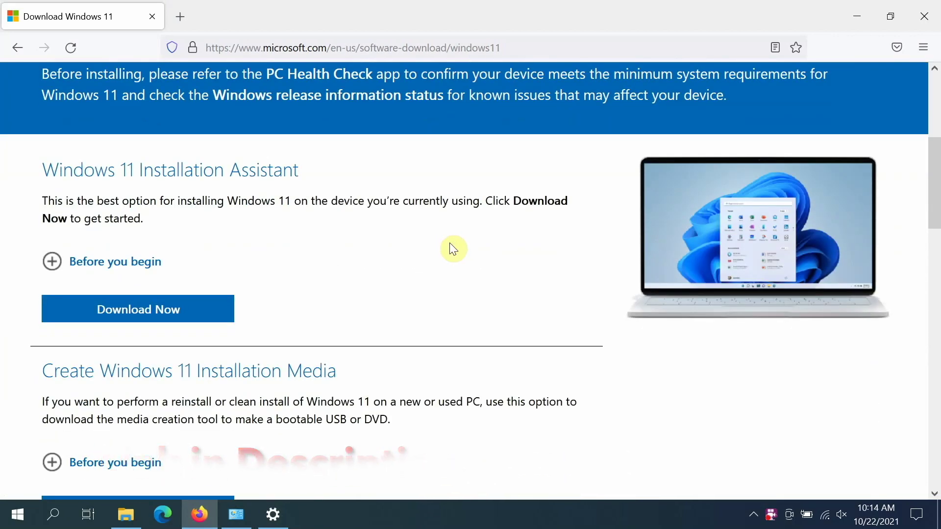
{"action": "scroll", "coordinate": [451, 243], "scroll_direction": "down", "scroll_amount": 5}
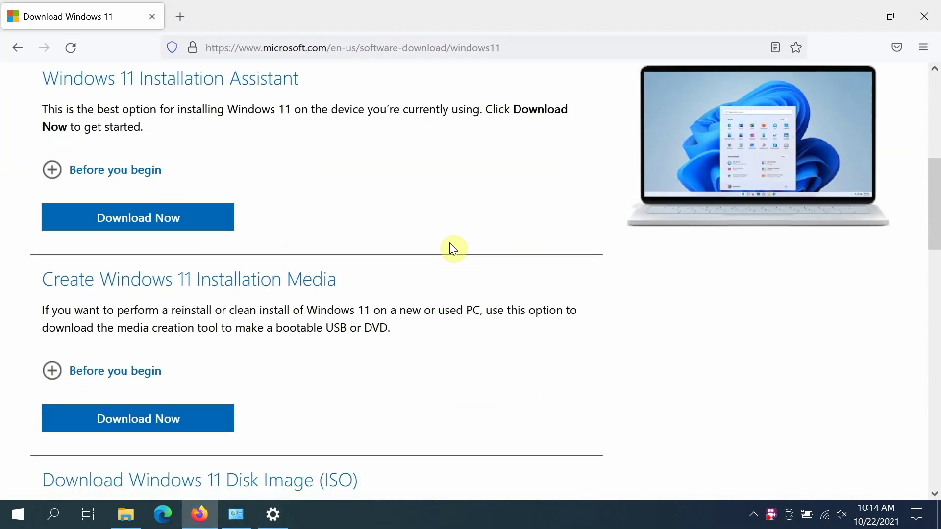
{"action": "scroll", "coordinate": [453, 249], "scroll_direction": "down", "scroll_amount": 5}
{"action": "scroll", "coordinate": [448, 248], "scroll_direction": "up", "scroll_amount": 1}
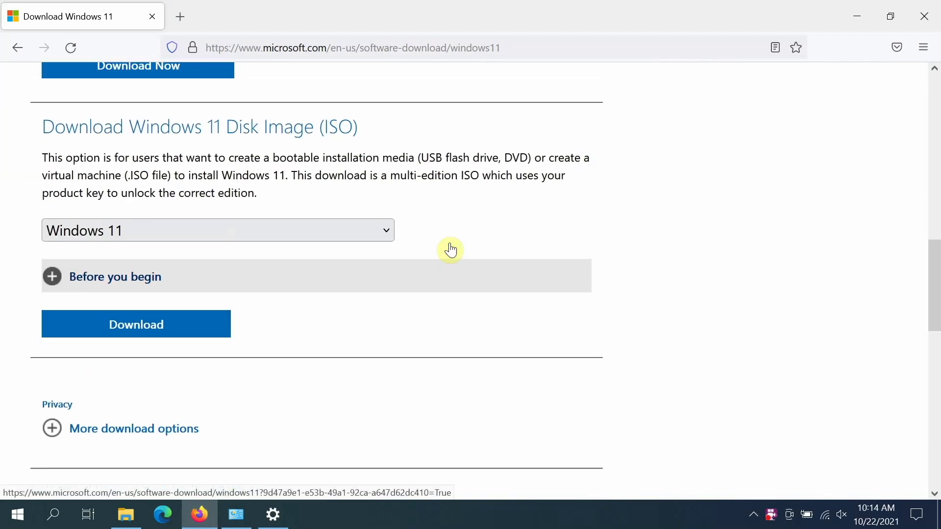
{"action": "triple_click", "coordinate": [231, 130]}
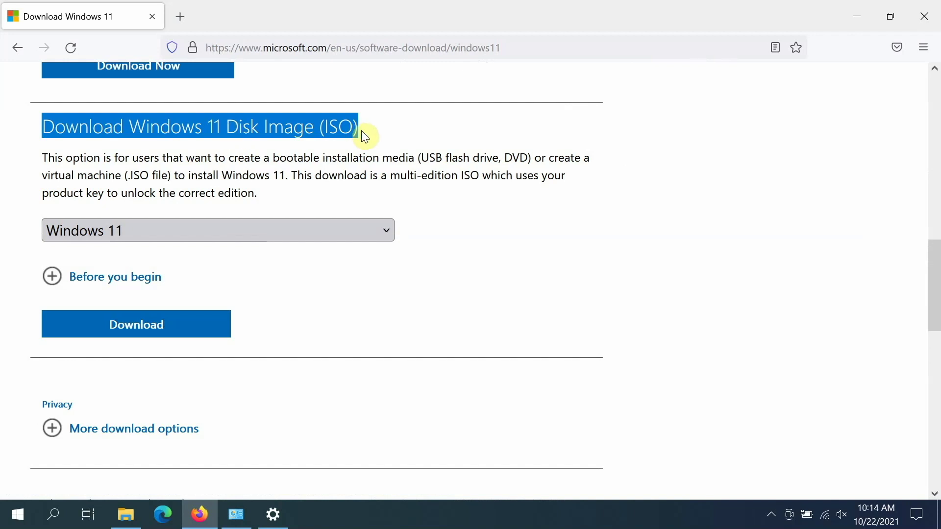
{"action": "right_click", "coordinate": [379, 134]}
Choose Windows 11 as the disk image edition and request its download.
{"action": "left_click", "coordinate": [281, 238]}
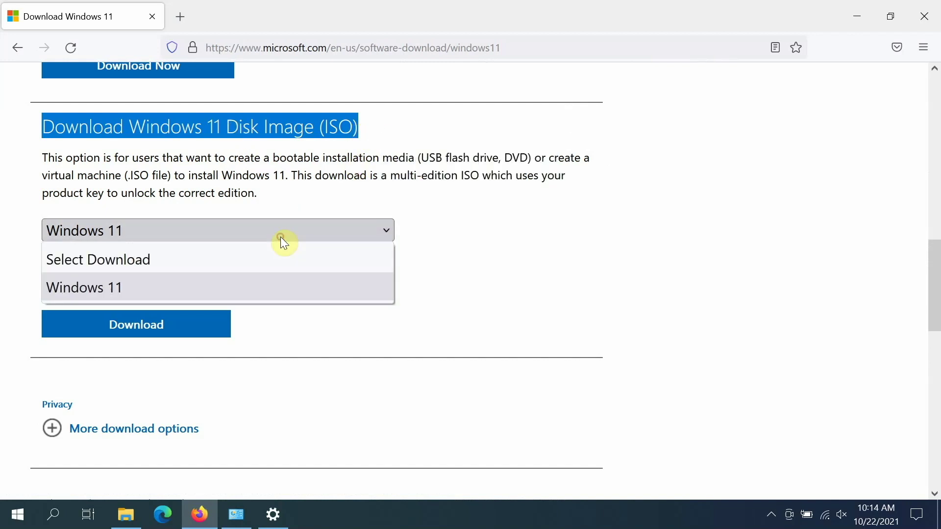
{"action": "left_click", "coordinate": [259, 260]}
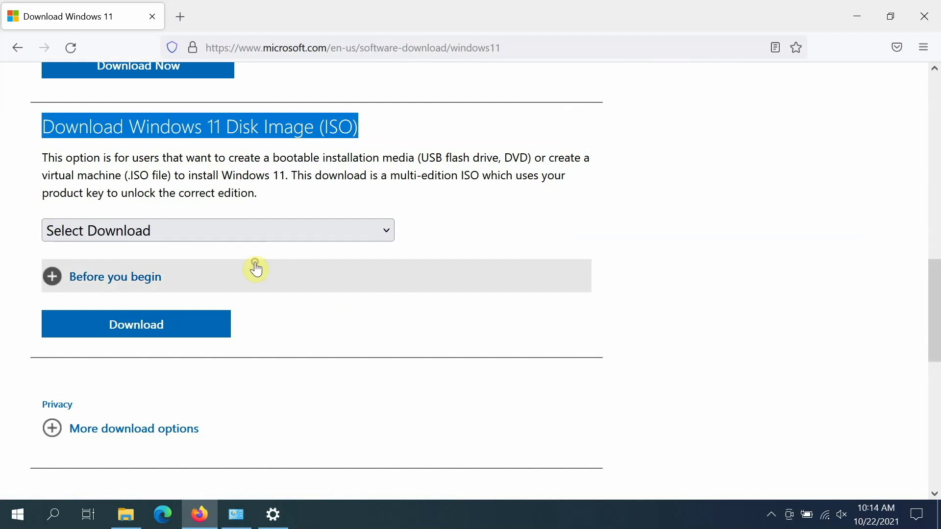
{"action": "left_click", "coordinate": [230, 236]}
{"action": "left_click", "coordinate": [175, 289]}
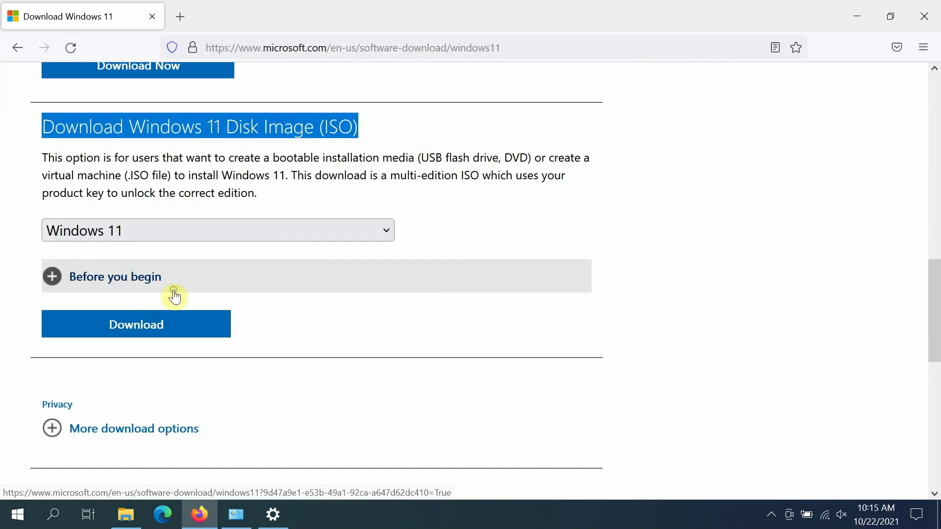
{"action": "left_click", "coordinate": [158, 337]}
{"action": "scroll", "coordinate": [357, 262], "scroll_direction": "down", "scroll_amount": 3}
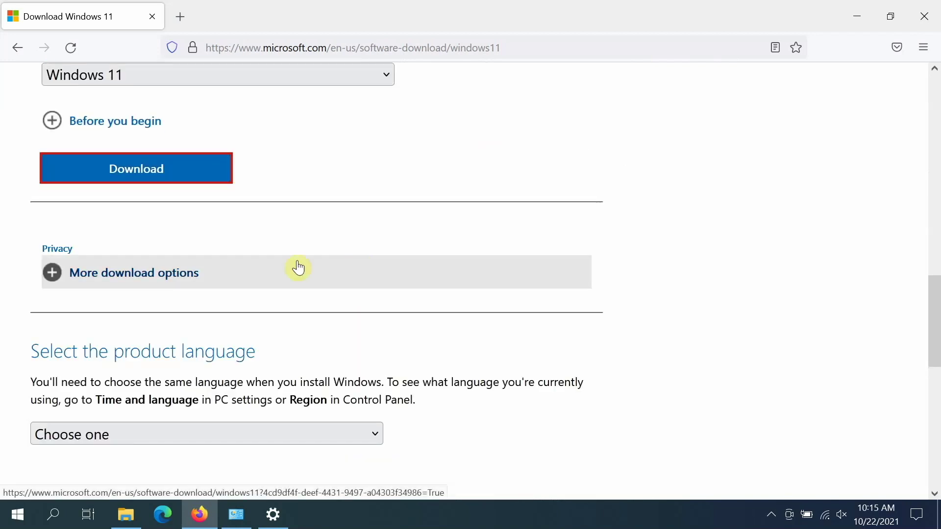
{"action": "scroll", "coordinate": [290, 268], "scroll_direction": "down", "scroll_amount": 1}
{"action": "scroll", "coordinate": [216, 315], "scroll_direction": "up", "scroll_amount": 1}
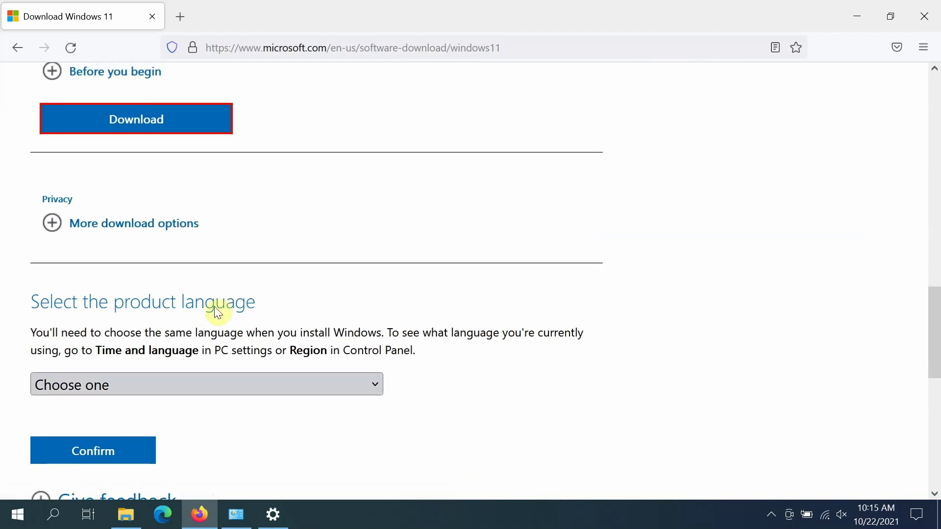
{"action": "left_click", "coordinate": [55, 516]}
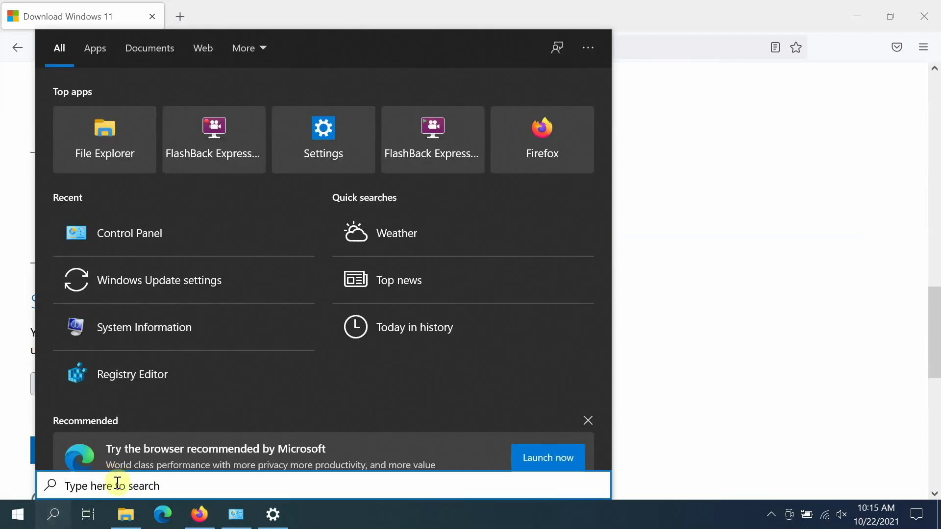
Search 'region' and confirm Region settings show United States with English (United States) format.
{"action": "type", "text": "regio"}
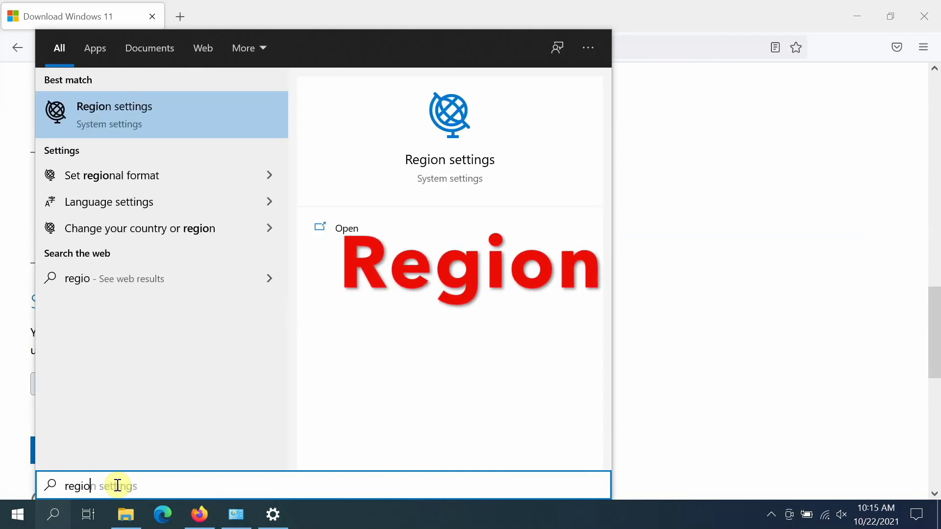
{"action": "type", "text": "n"}
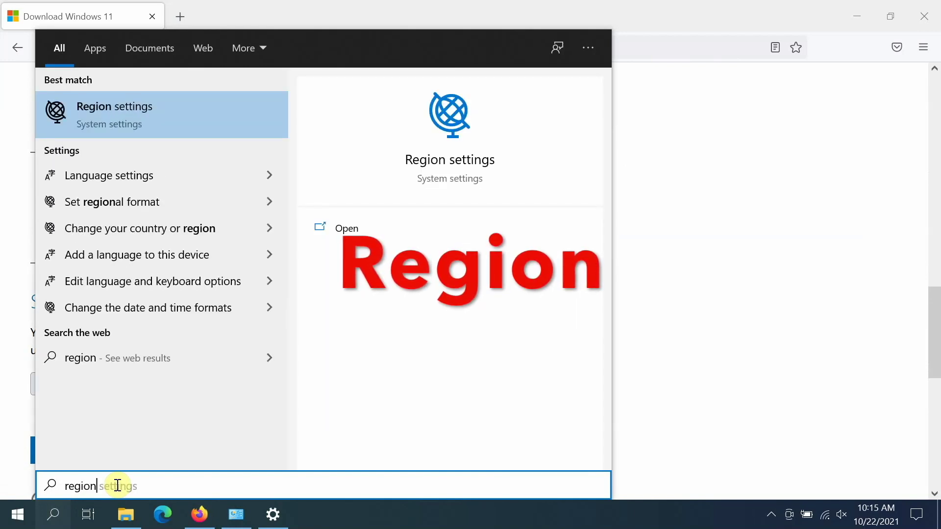
{"action": "left_click", "coordinate": [120, 109]}
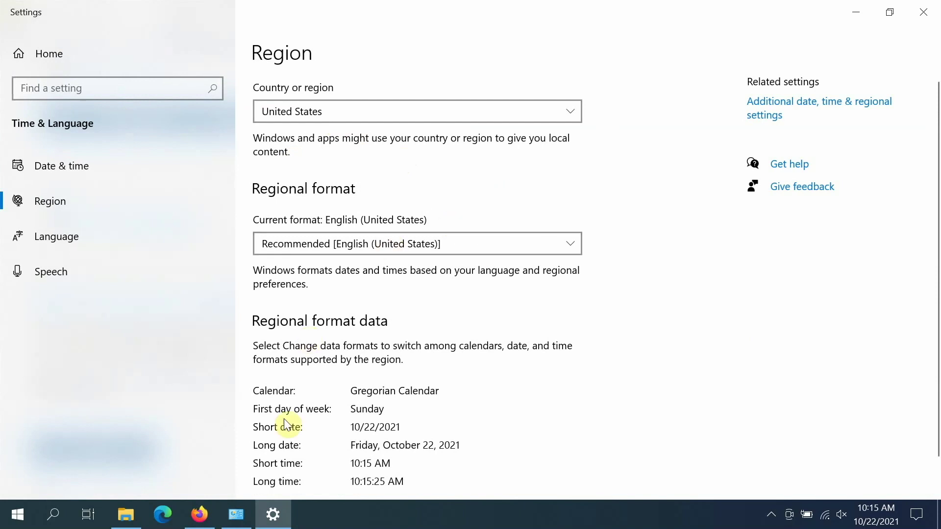
{"action": "left_click", "coordinate": [199, 514]}
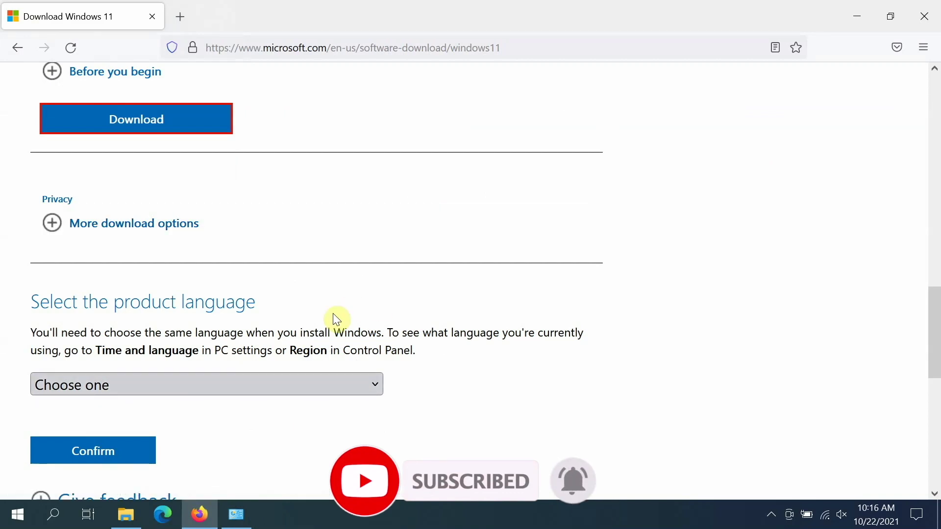
Select and confirm English as the product language to reveal the 64-bit Download link.
{"action": "left_click", "coordinate": [291, 385]}
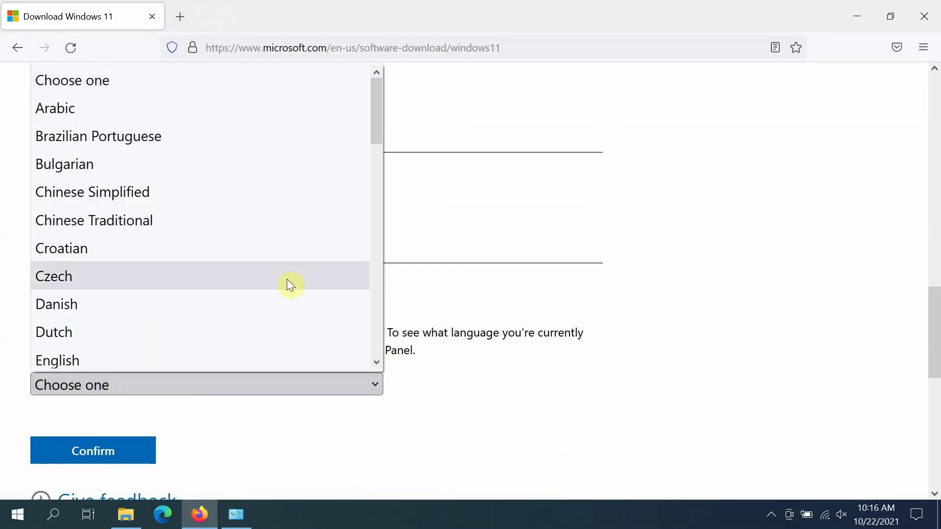
{"action": "scroll", "coordinate": [288, 282], "scroll_direction": "down", "scroll_amount": 3}
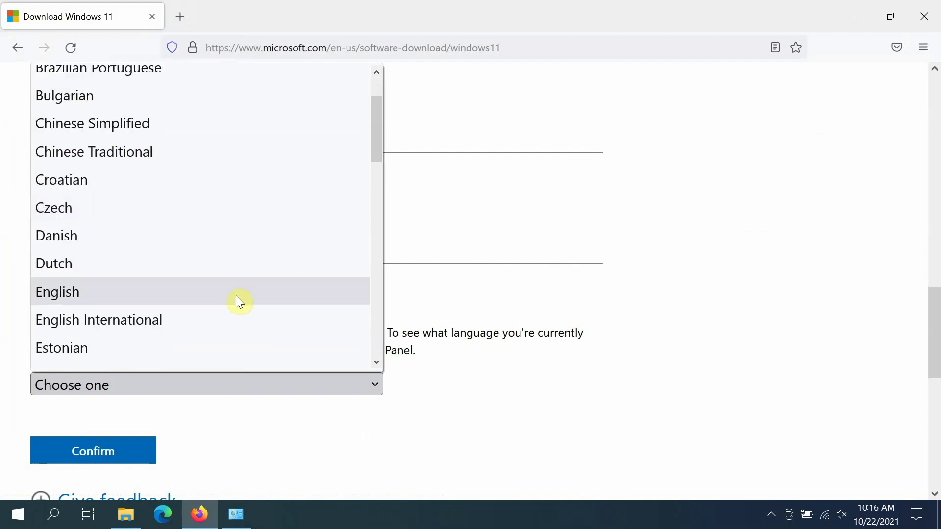
{"action": "scroll", "coordinate": [236, 296], "scroll_direction": "down", "scroll_amount": 10}
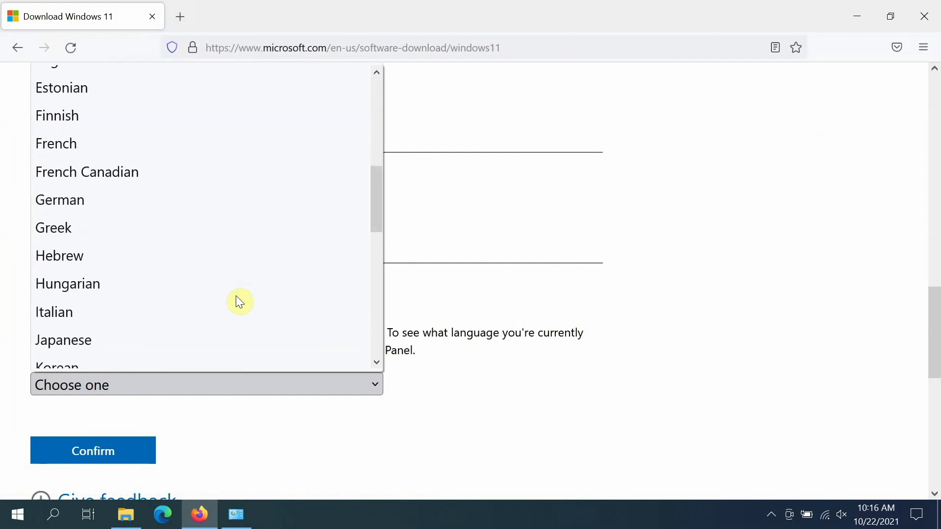
{"action": "scroll", "coordinate": [236, 296], "scroll_direction": "up", "scroll_amount": 6}
{"action": "left_click", "coordinate": [167, 206]}
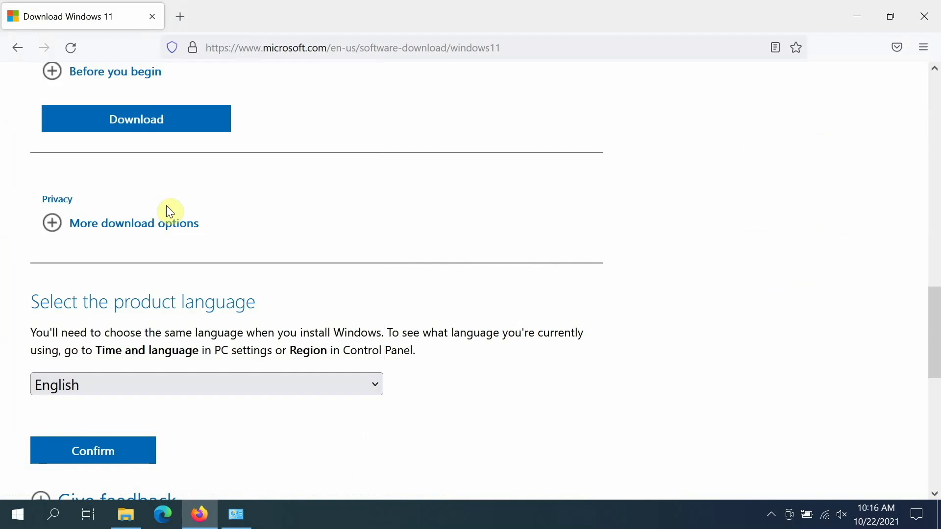
{"action": "left_click", "coordinate": [116, 450]}
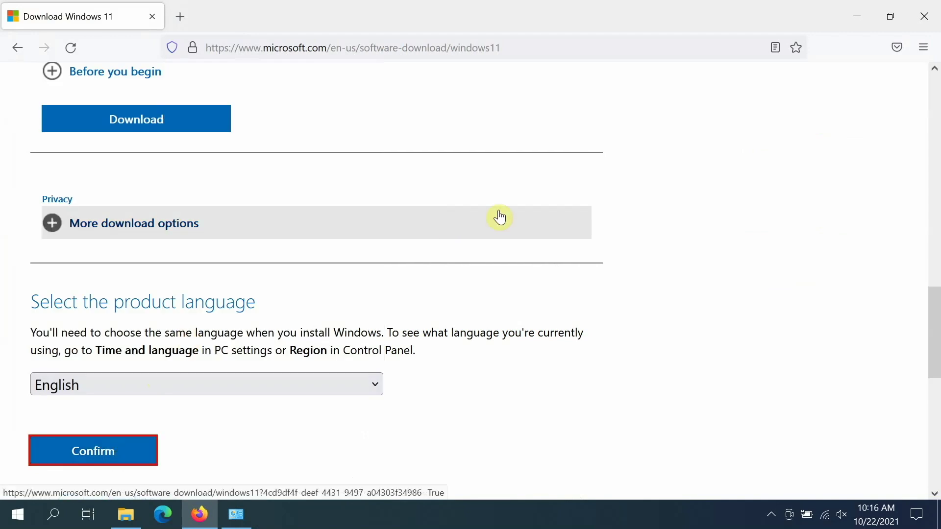
{"action": "scroll", "coordinate": [387, 329], "scroll_direction": "down", "scroll_amount": 4}
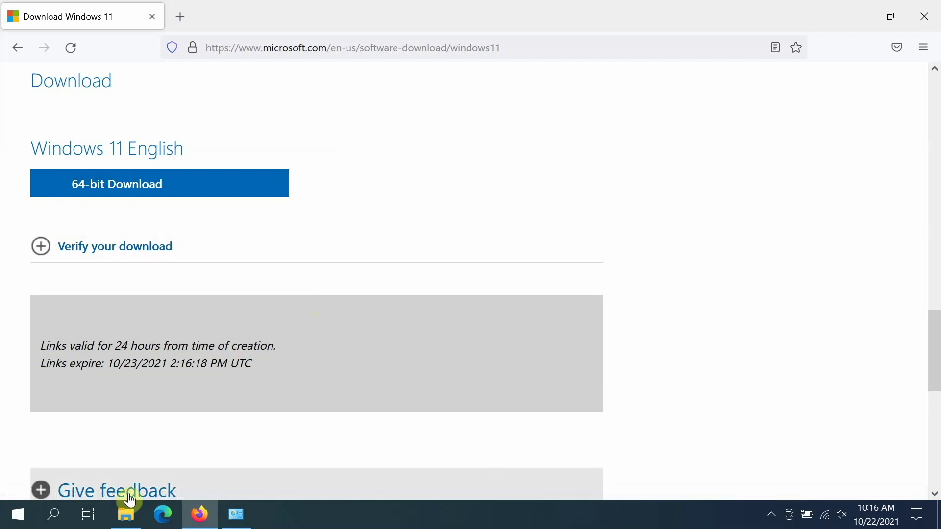
Locate the Win11_English_x64 disc image in File Explorer's Downloads folder.
{"action": "left_click", "coordinate": [130, 518]}
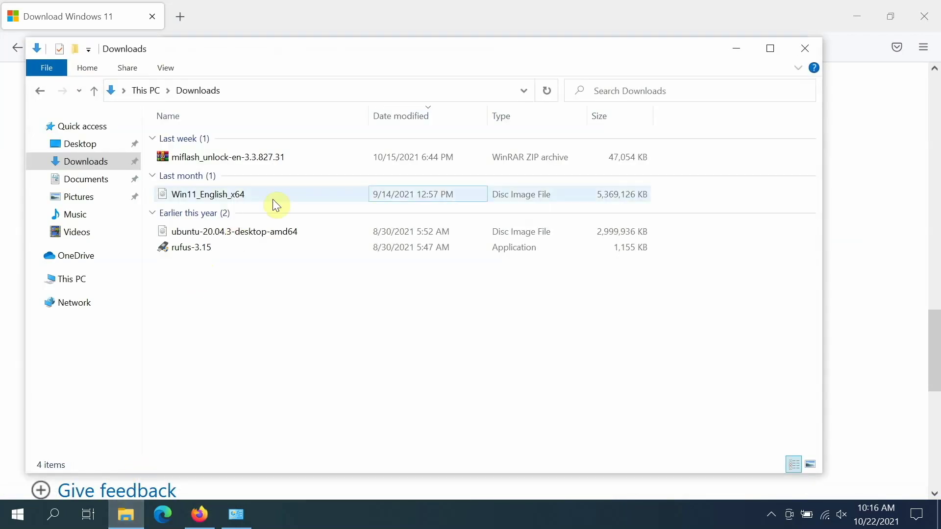
{"action": "left_click", "coordinate": [223, 197]}
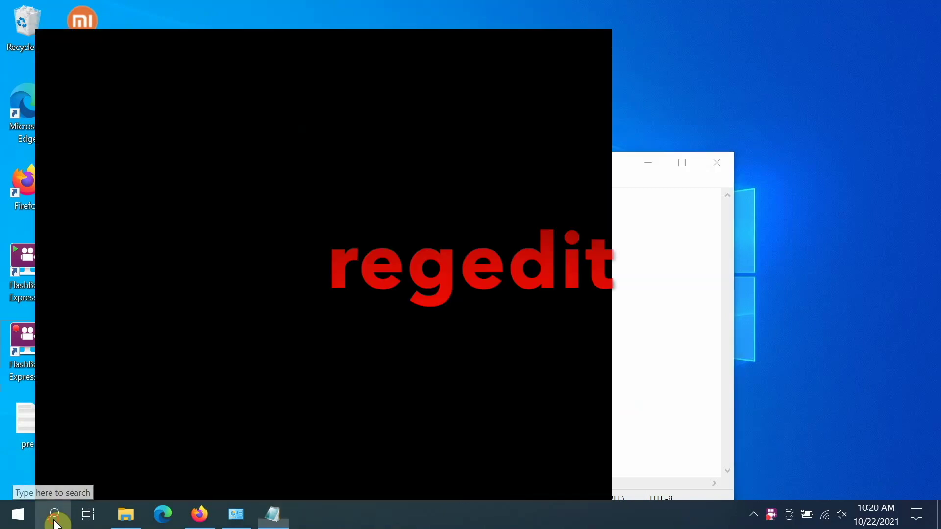
Search 'regedit' and launch Registry Editor from the results.
{"action": "type", "text": "re"}
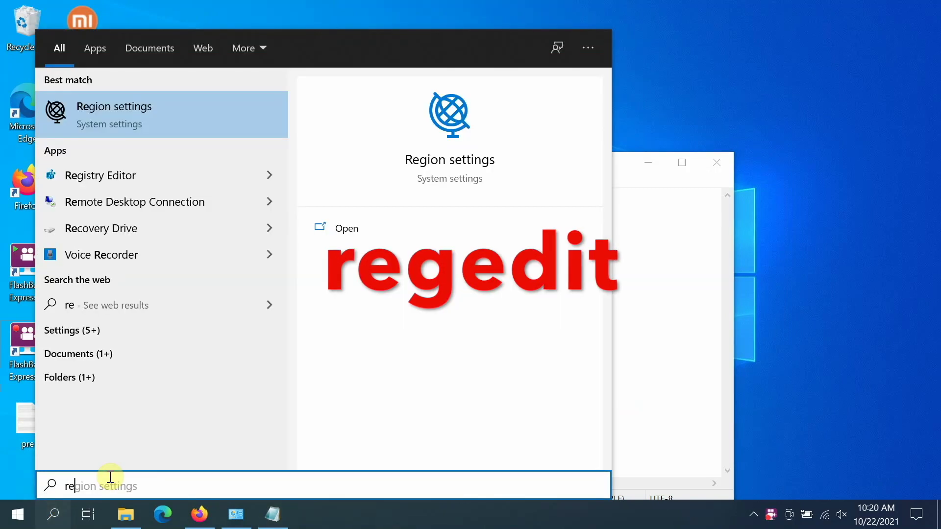
{"action": "type", "text": "ge"}
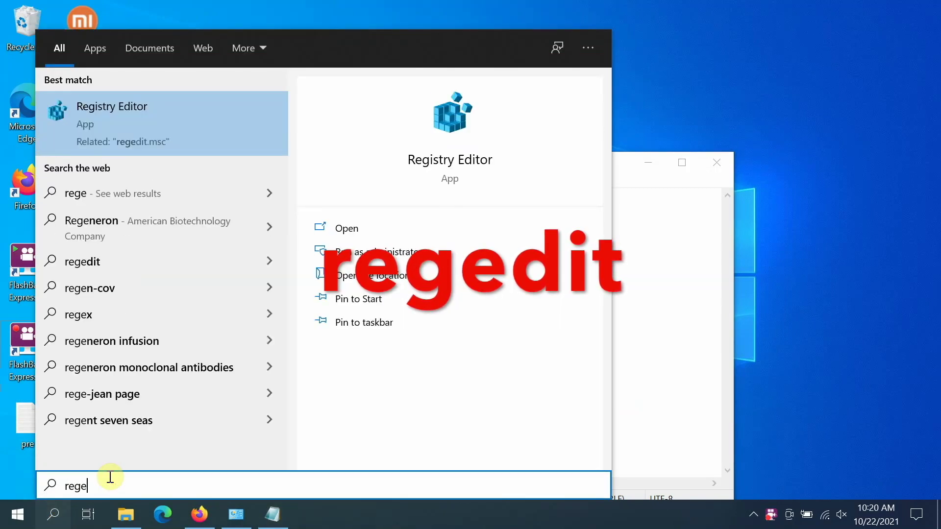
{"action": "type", "text": "d"}
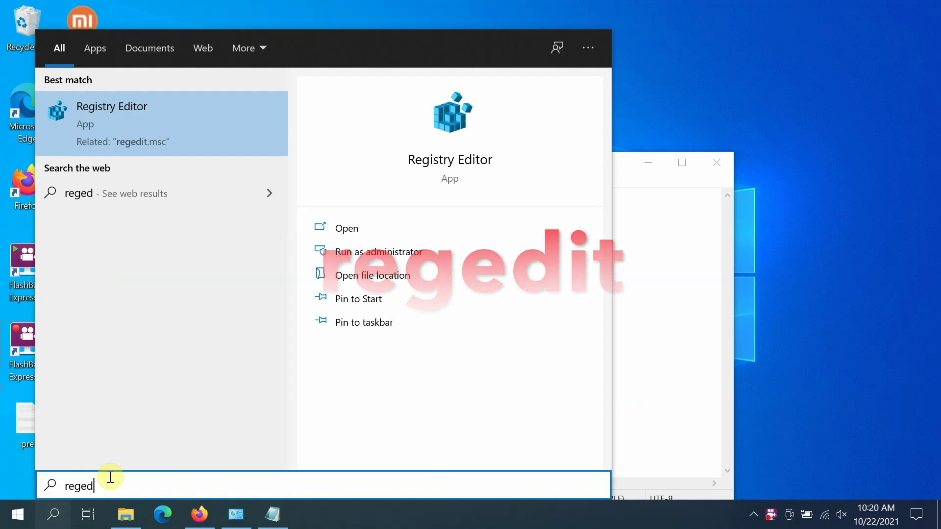
{"action": "left_click", "coordinate": [154, 113]}
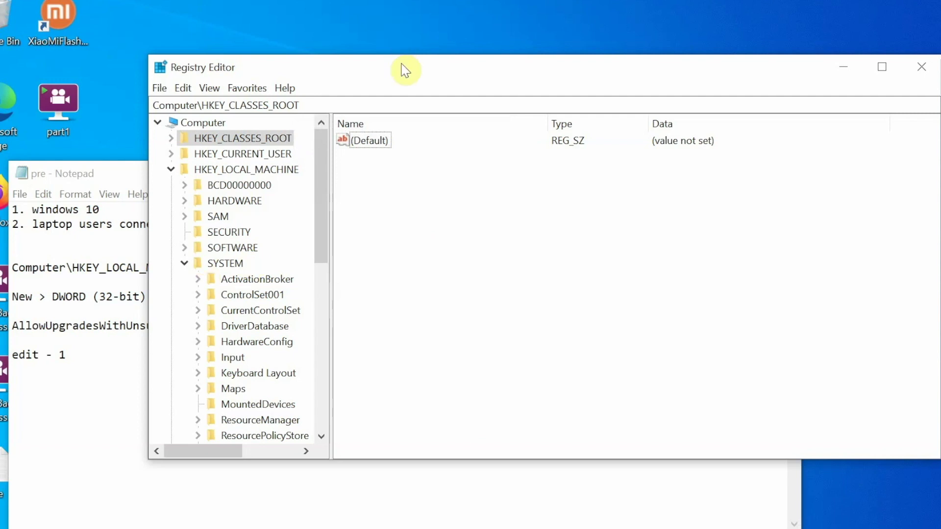
Copy the MoSetup registry path from the Notepad notes.
{"action": "left_click", "coordinate": [77, 264]}
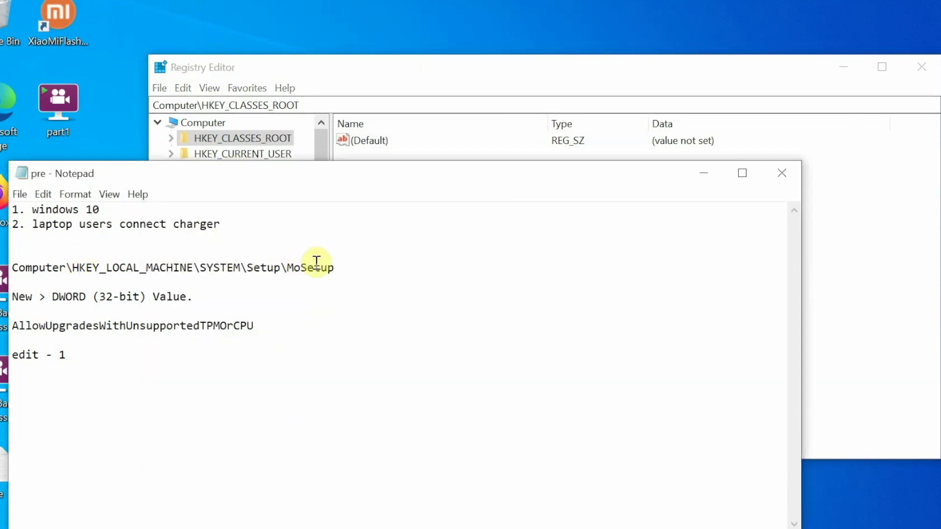
{"action": "left_click_drag", "start_coordinate": [12, 297], "coordinate": [16, 267]}
{"action": "right_click", "coordinate": [28, 267]}
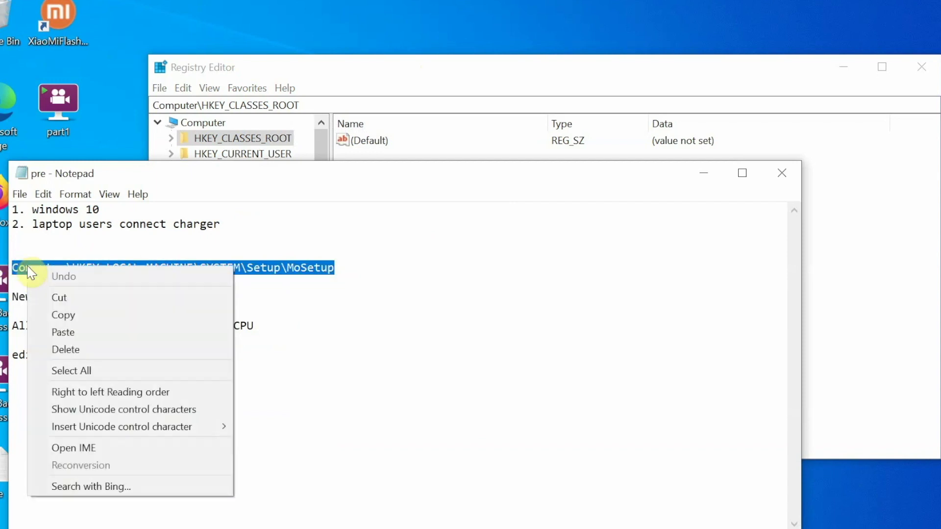
{"action": "left_click", "coordinate": [99, 323]}
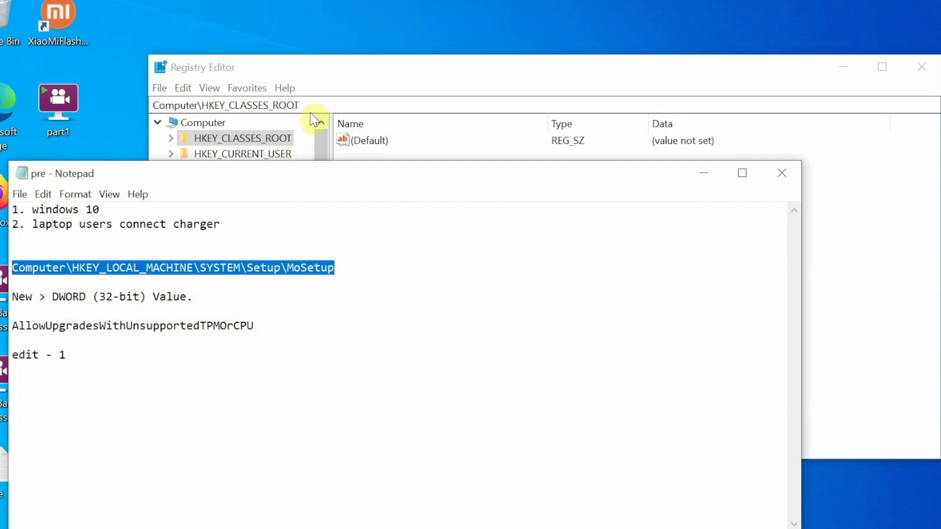
Replace Registry Editor's address with the pasted path to jump to HKEY_LOCAL_MACHINE\SYSTEM\Setup\MoSetup.
{"action": "left_click", "coordinate": [351, 75]}
{"action": "left_click", "coordinate": [328, 108]}
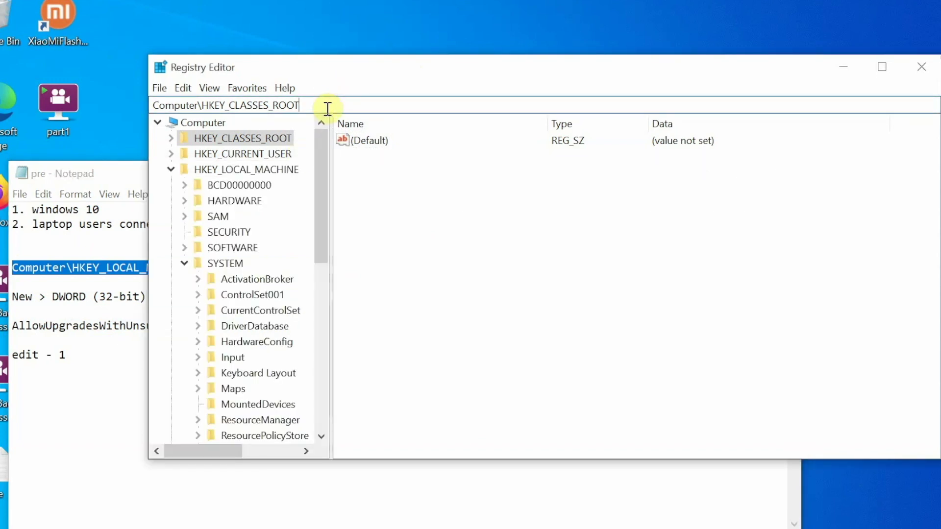
{"action": "double_click", "coordinate": [317, 105]}
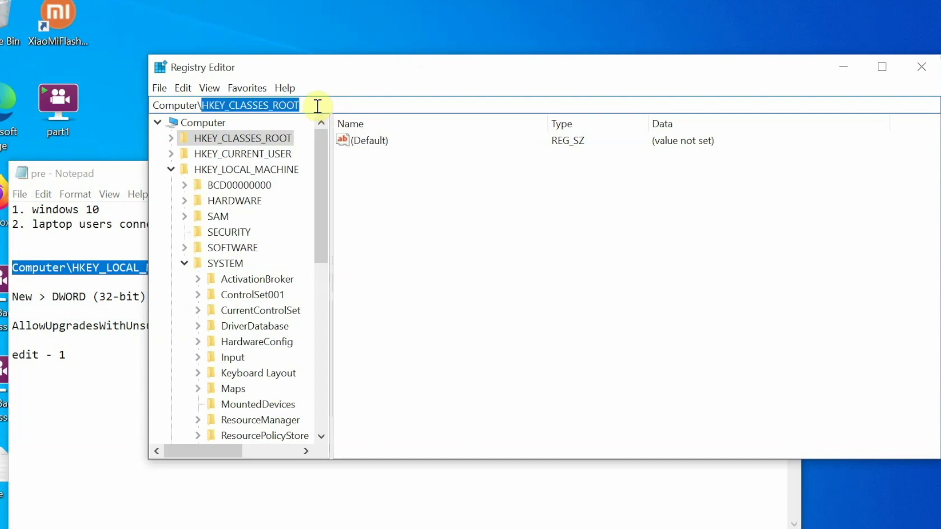
{"action": "left_click", "coordinate": [317, 102]}
{"action": "left_click_drag", "start_coordinate": [318, 102], "coordinate": [142, 108]}
{"action": "key", "text": "BackSpace"}
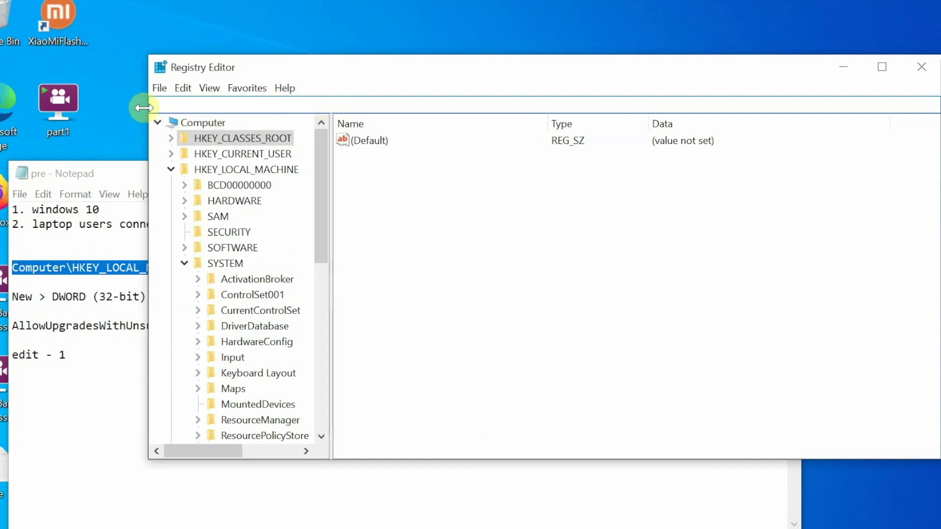
{"action": "right_click", "coordinate": [177, 106]}
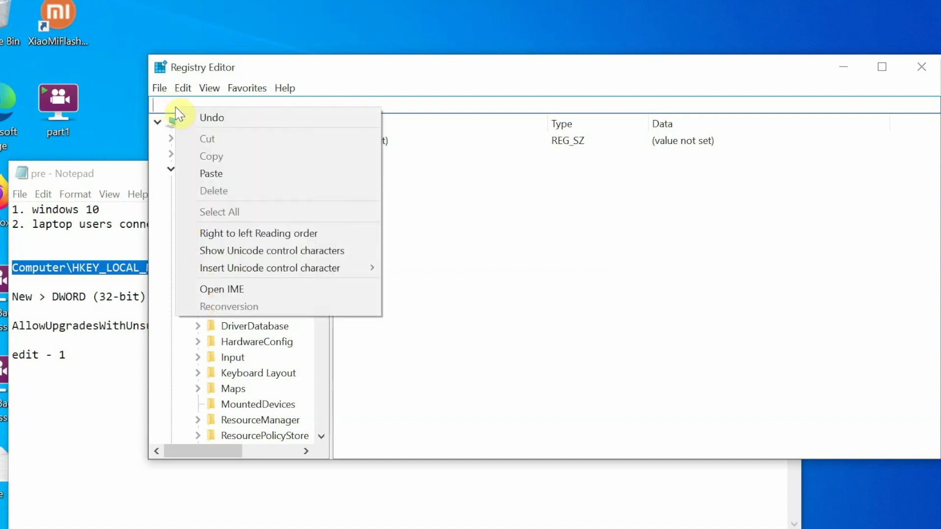
{"action": "left_click", "coordinate": [226, 174]}
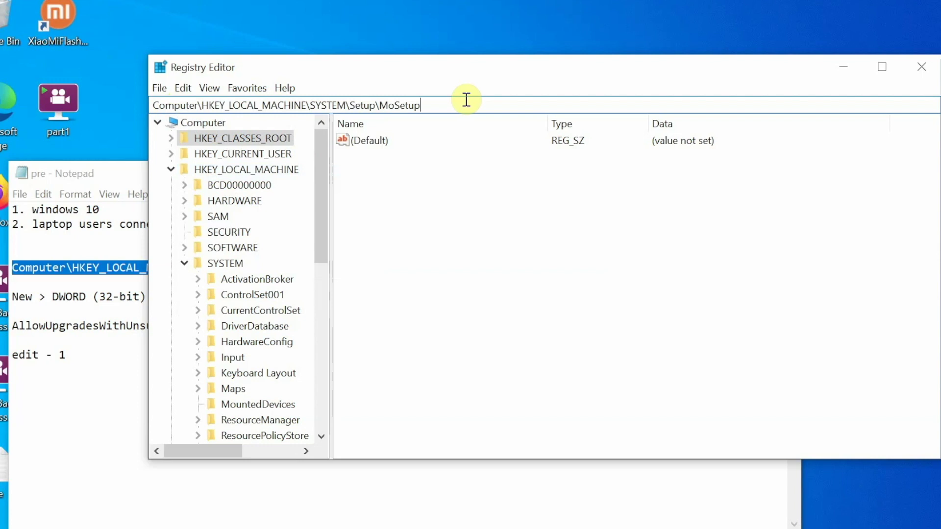
{"action": "key", "text": "Return"}
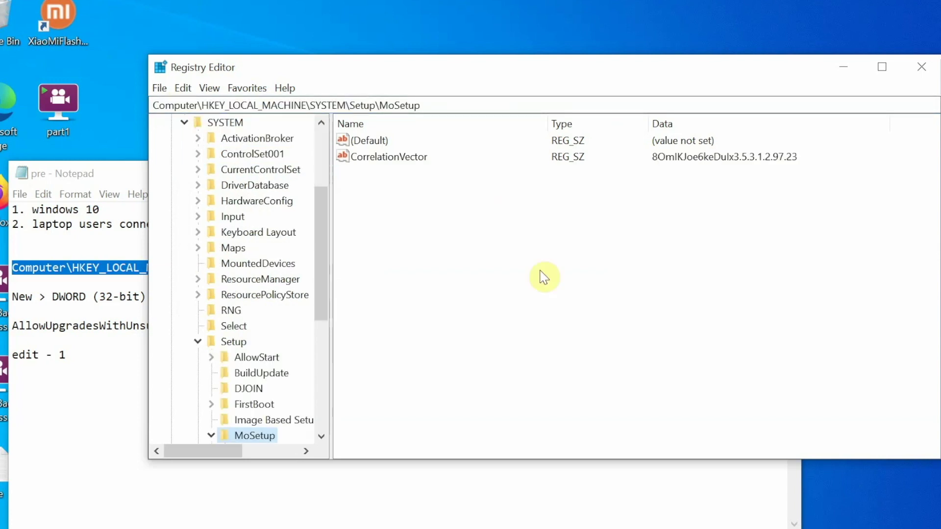
Copy the name AllowUpgradesWithUnsupportedTPMOrCPU from the Notepad notes.
{"action": "left_click", "coordinate": [72, 326]}
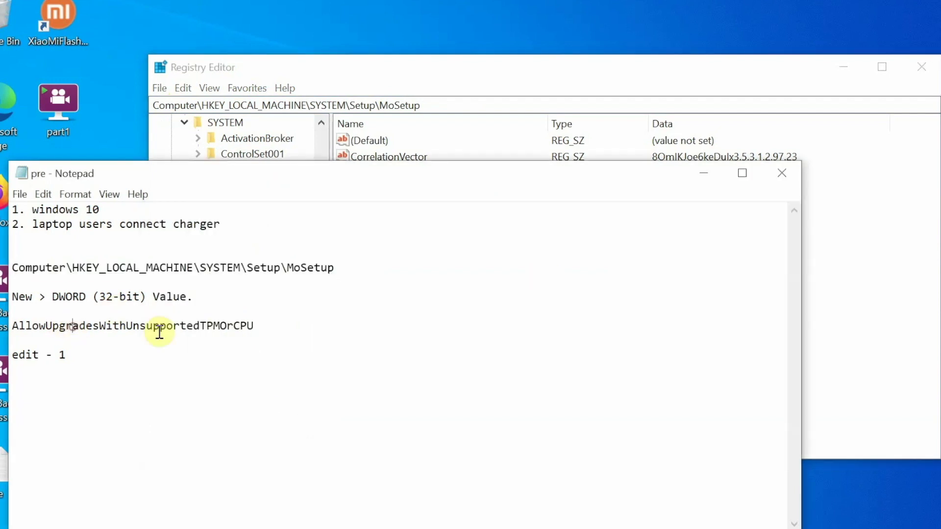
{"action": "double_click", "coordinate": [252, 325]}
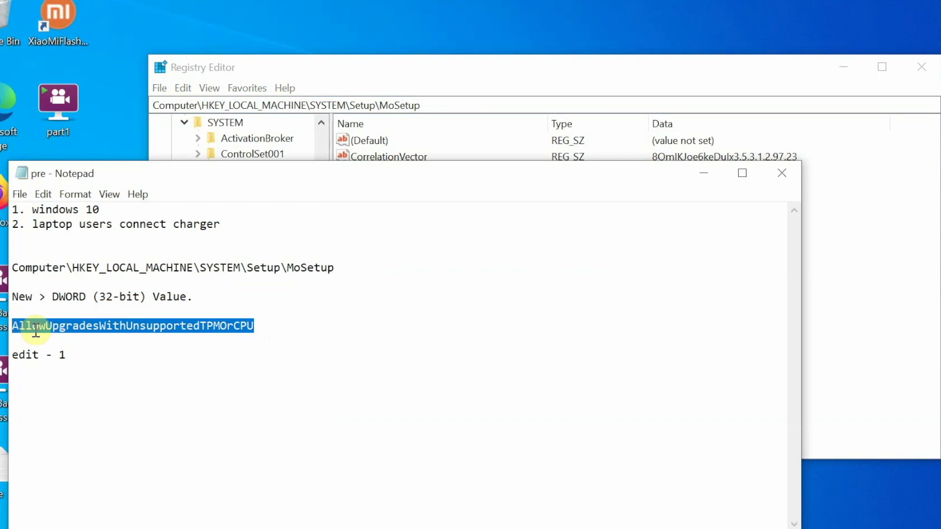
{"action": "right_click", "coordinate": [83, 327]}
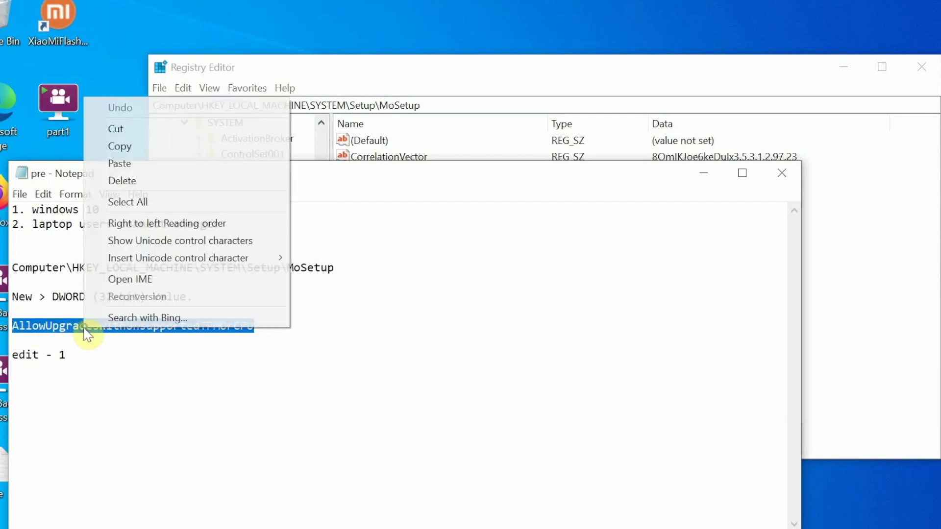
{"action": "left_click", "coordinate": [166, 147]}
Create a new DWORD (32-bit) value in MoSetup named AllowUpgradesWithUnsupportedTPMOrCPU.
{"action": "left_click", "coordinate": [297, 88]}
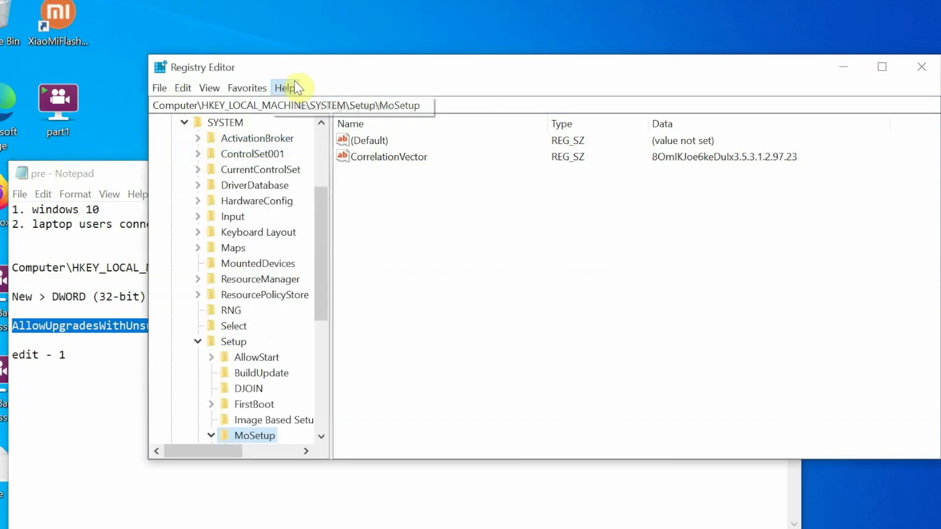
{"action": "left_click", "coordinate": [514, 269]}
{"action": "right_click", "coordinate": [473, 278]}
{"action": "left_click", "coordinate": [432, 293]}
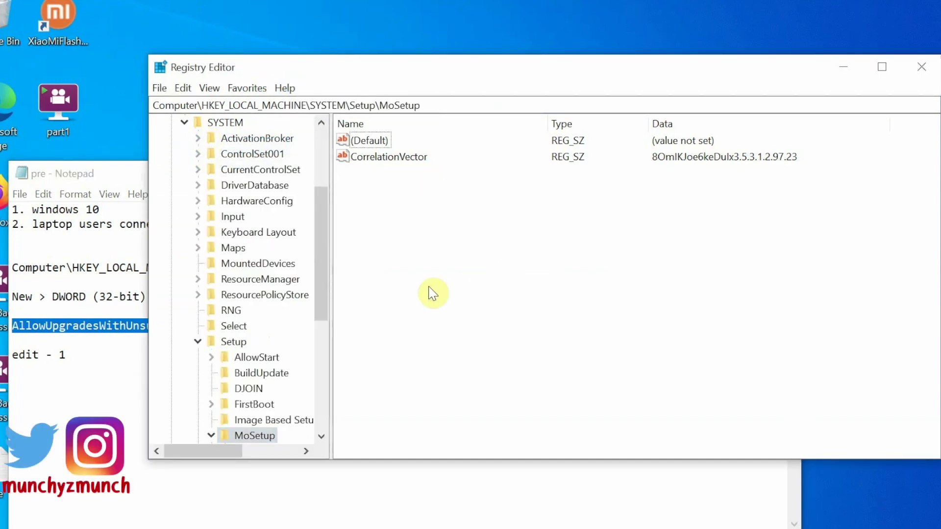
{"action": "right_click", "coordinate": [484, 319]}
{"action": "mouse_move", "coordinate": [513, 324]}
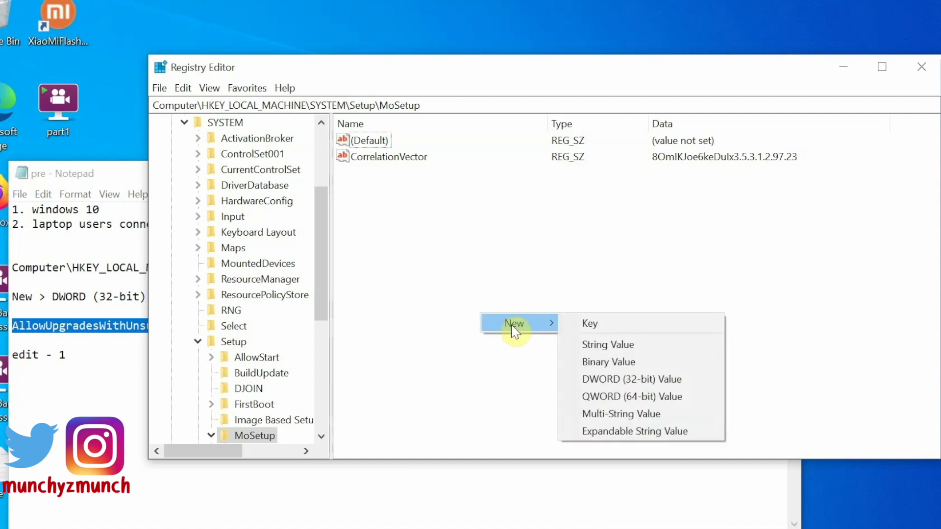
{"action": "left_click", "coordinate": [656, 381]}
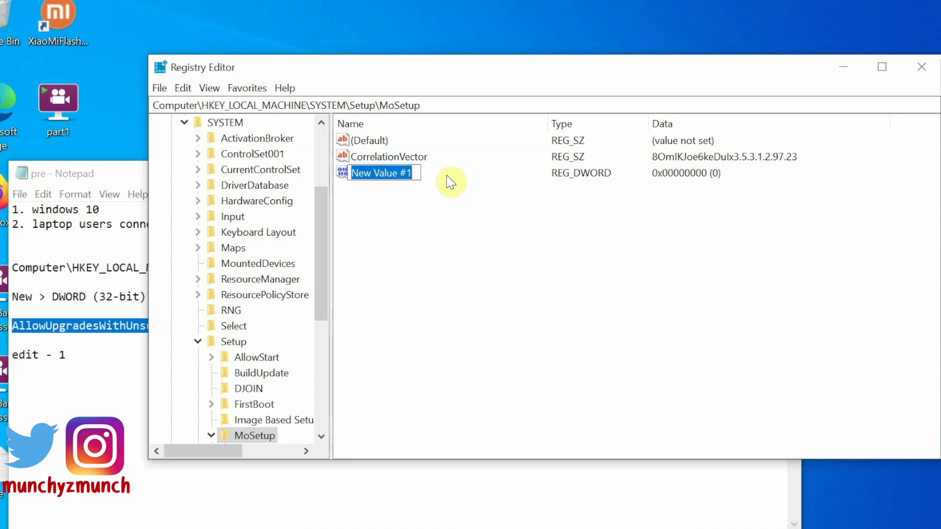
{"action": "key", "text": "BackSpace"}
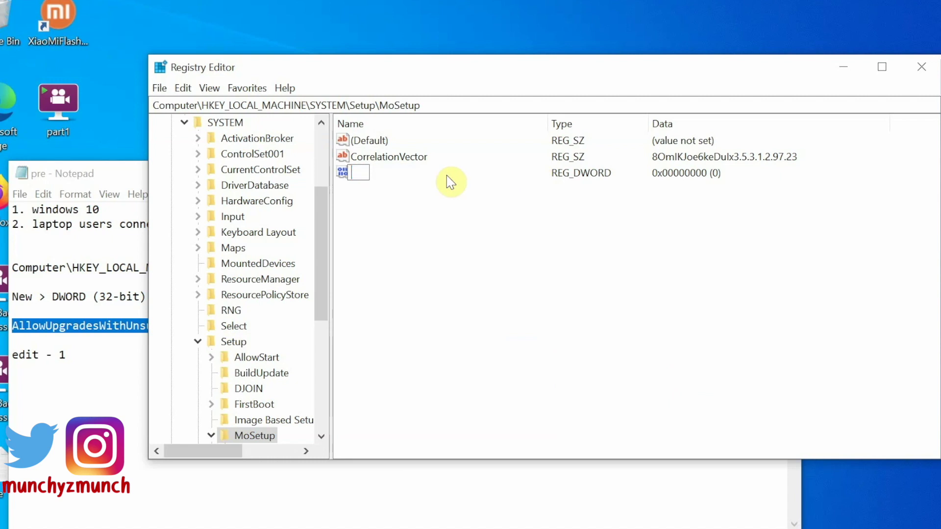
{"action": "right_click", "coordinate": [359, 173]}
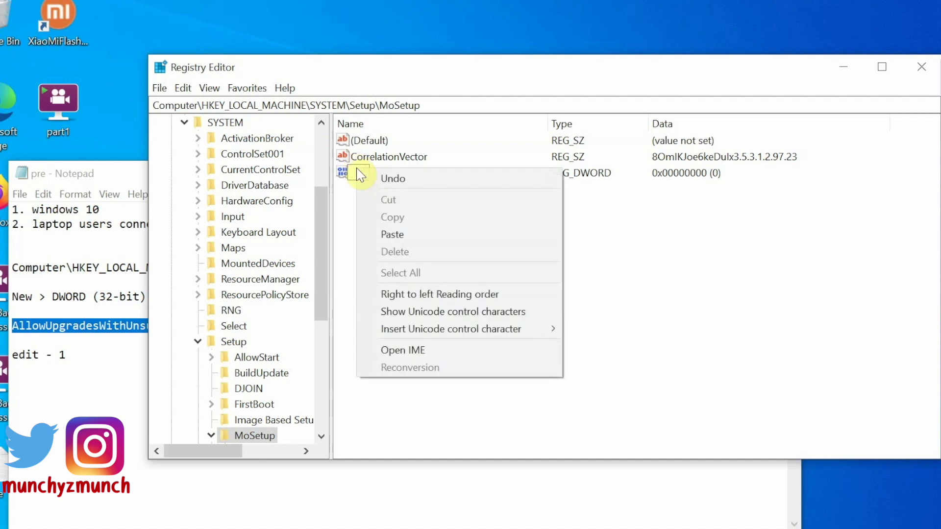
{"action": "left_click", "coordinate": [399, 234]}
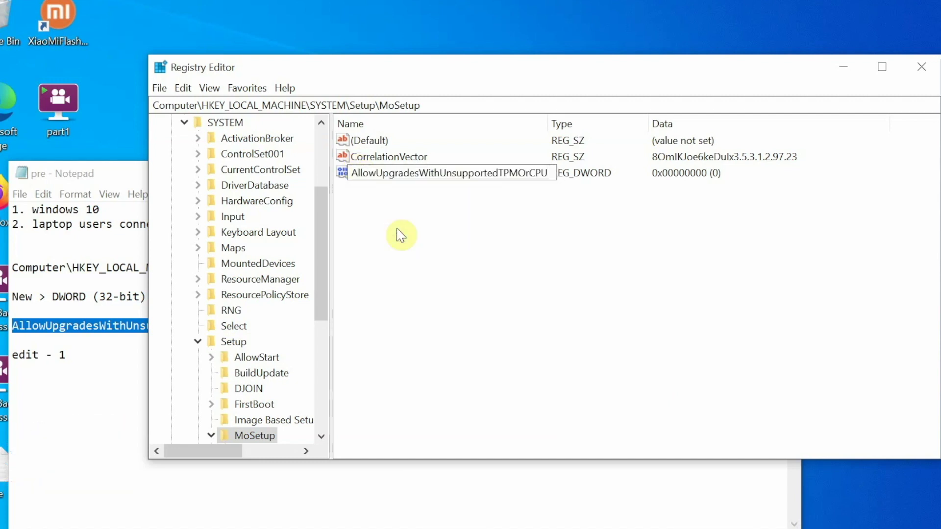
{"action": "key", "text": "Return"}
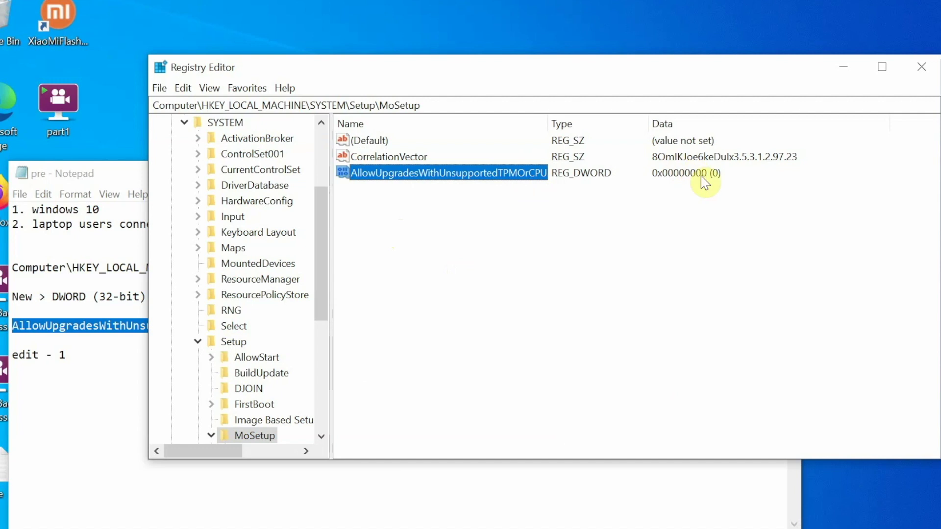
Set AllowUpgradesWithUnsupportedTPMOrCPU's value data to 1 and close Registry Editor.
{"action": "double_click", "coordinate": [473, 177]}
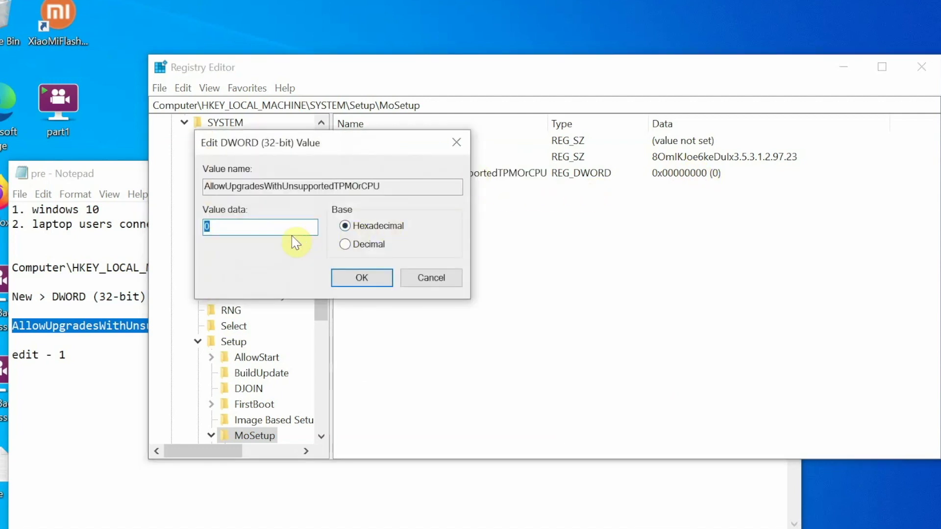
{"action": "type", "text": "1"}
{"action": "left_click", "coordinate": [372, 278]}
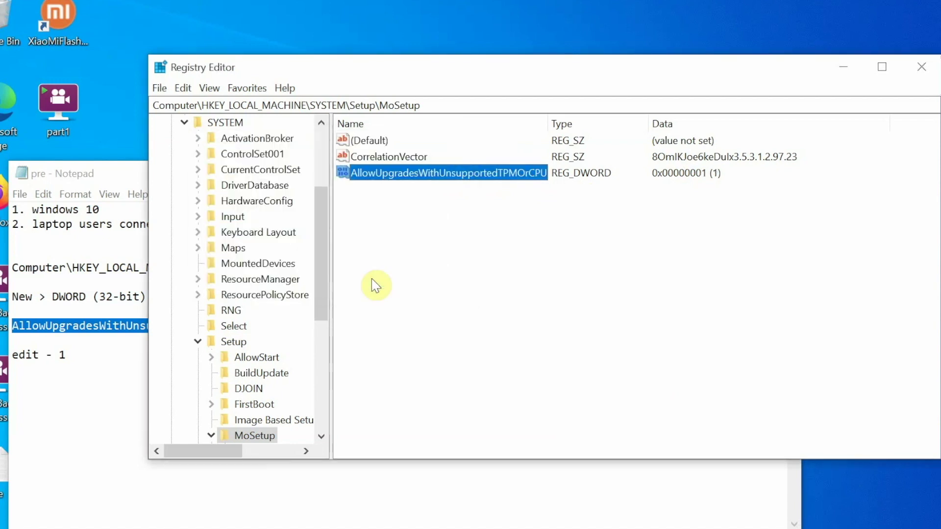
{"action": "left_click", "coordinate": [714, 175]}
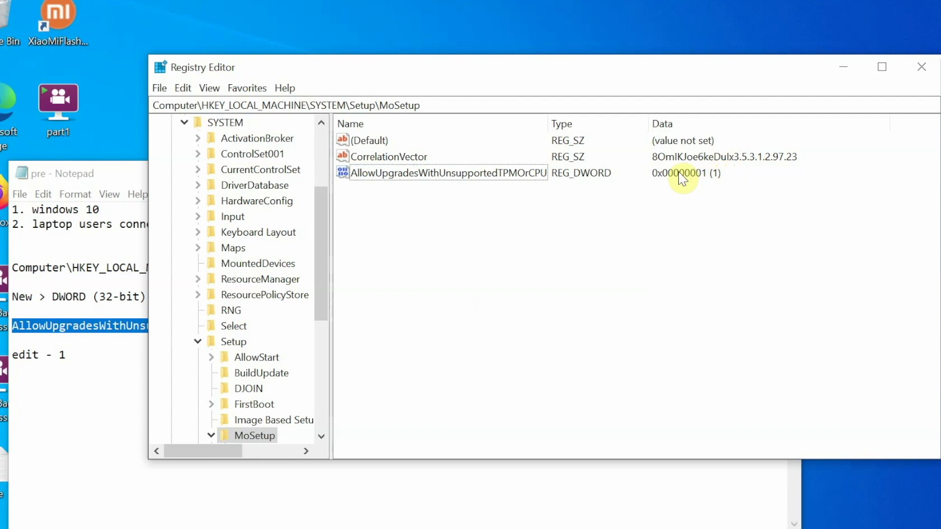
{"action": "left_click", "coordinate": [920, 67]}
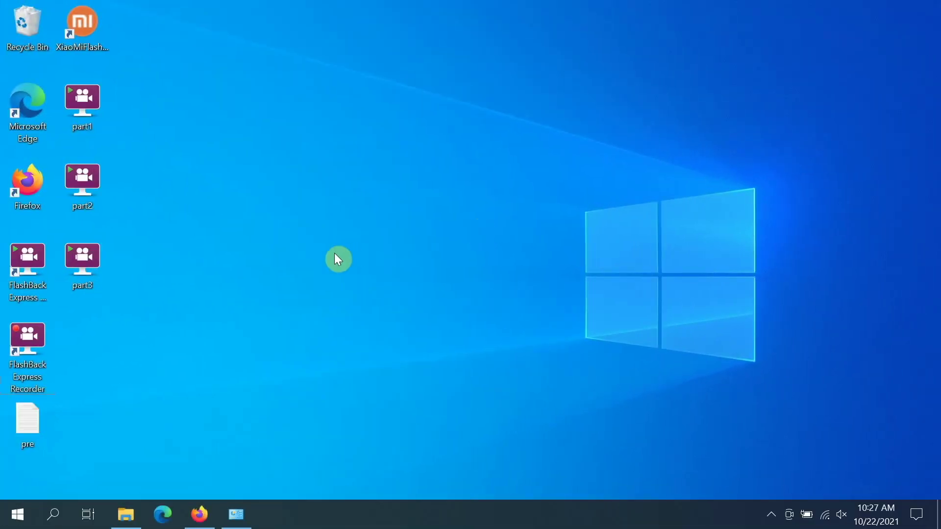
Mount the Win11_English_x64 image from Downloads and run setup from the mounted DVD drive.
{"action": "left_click", "coordinate": [130, 514]}
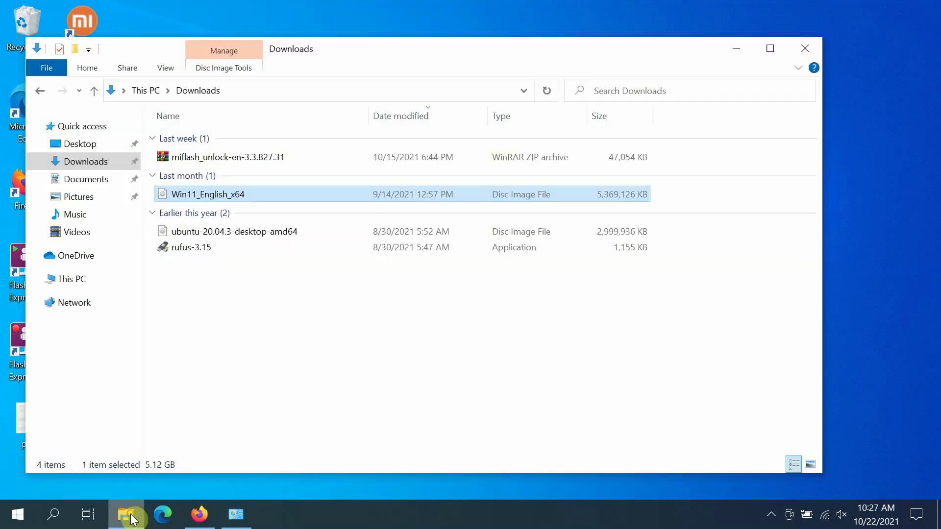
{"action": "double_click", "coordinate": [463, 51]}
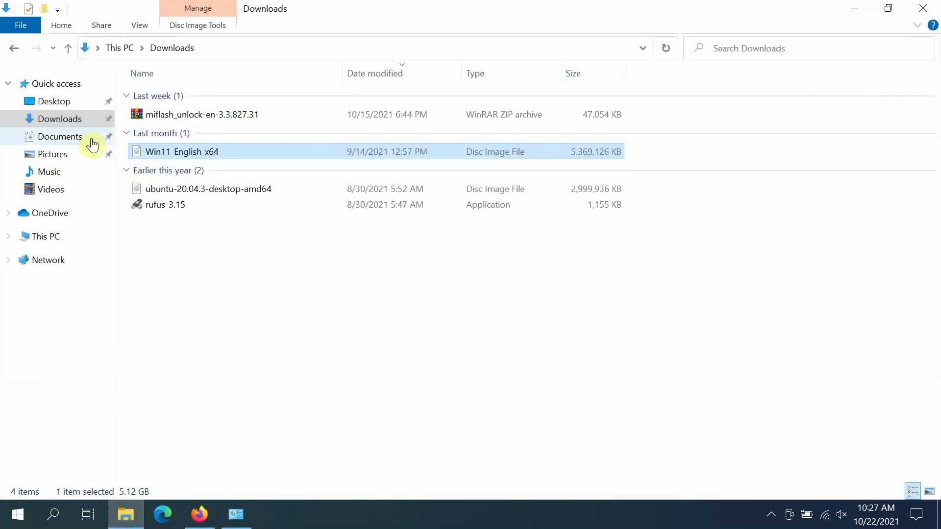
{"action": "left_click", "coordinate": [69, 119]}
{"action": "left_click", "coordinate": [179, 152]}
{"action": "right_click", "coordinate": [180, 152]}
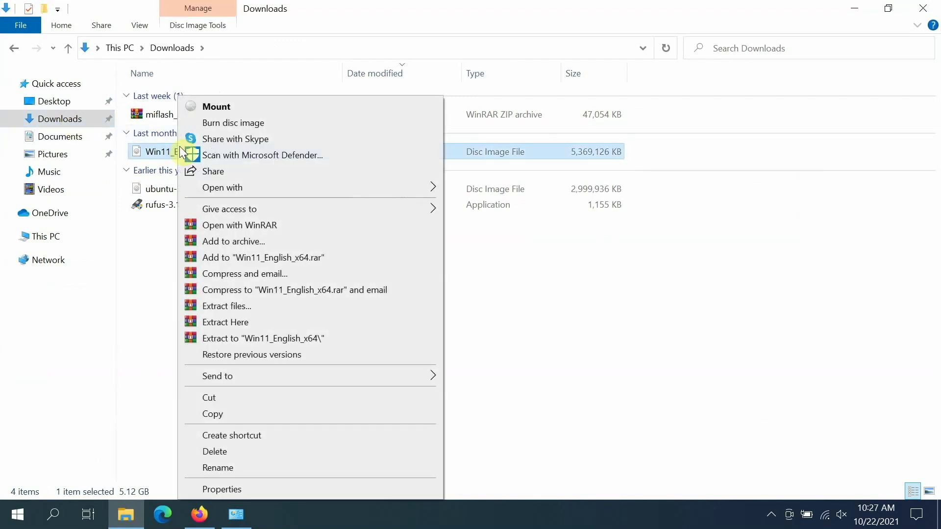
{"action": "left_click", "coordinate": [242, 107]}
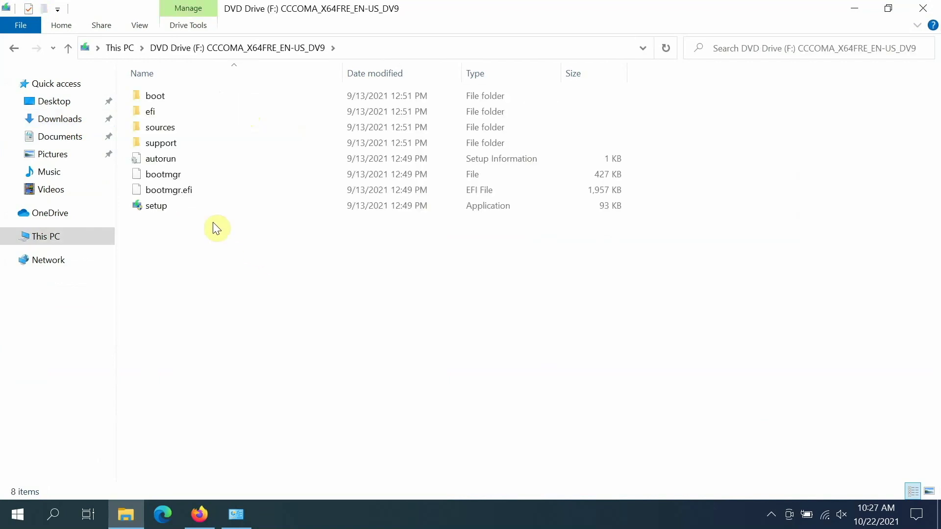
{"action": "double_click", "coordinate": [198, 204]}
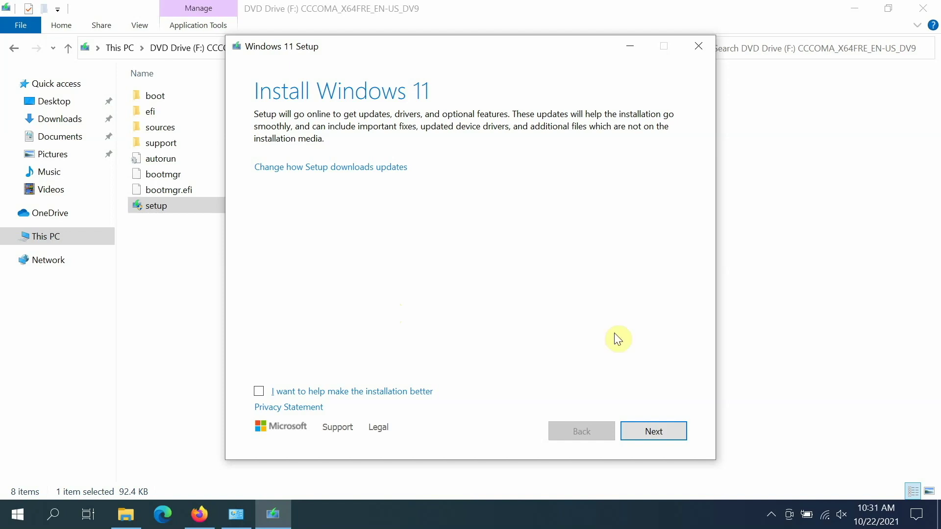
Accept the license terms and unsupported-hardware warning, then start installing Windows 11 Pro.
{"action": "left_click", "coordinate": [649, 431]}
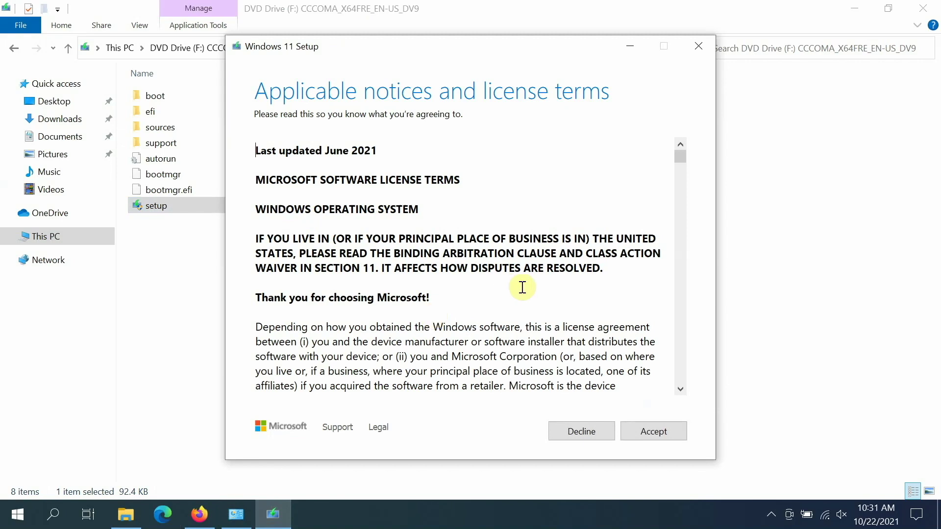
{"action": "scroll", "coordinate": [521, 286], "scroll_direction": "down", "scroll_amount": 15}
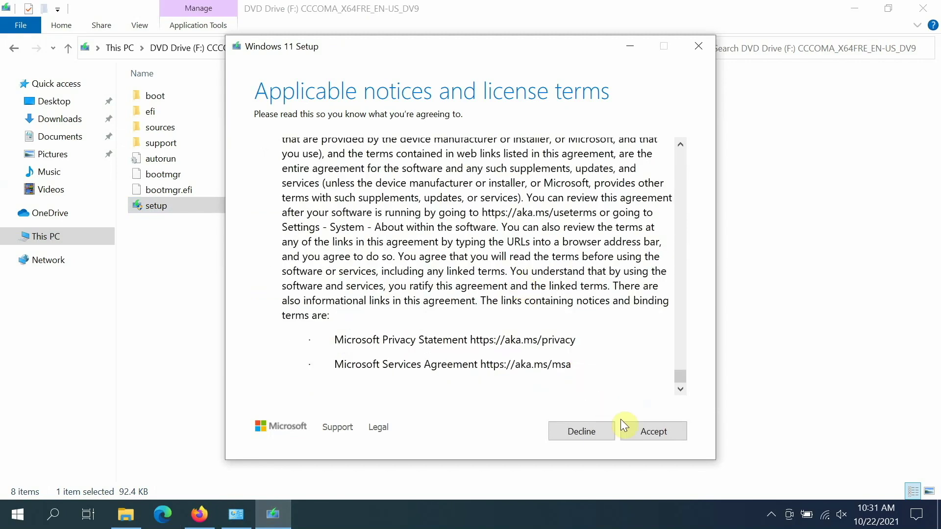
{"action": "left_click", "coordinate": [640, 435]}
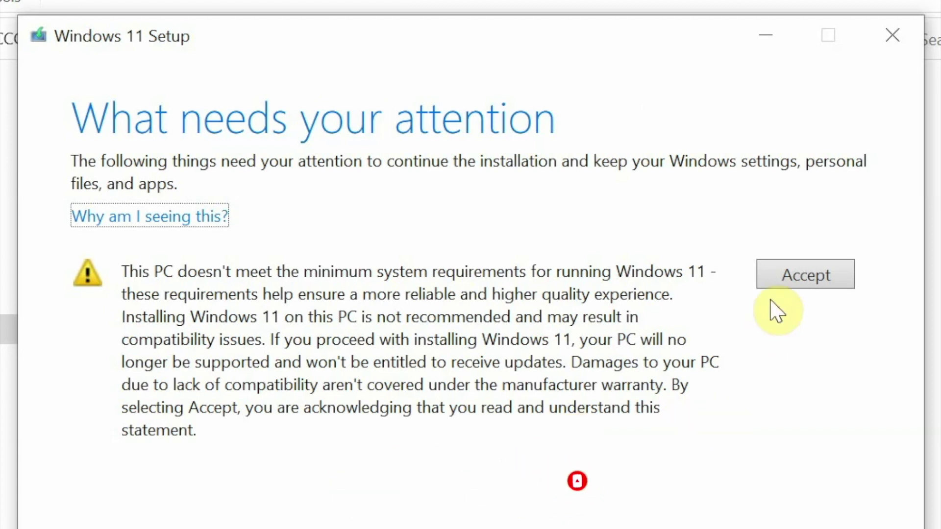
{"action": "left_click", "coordinate": [794, 277]}
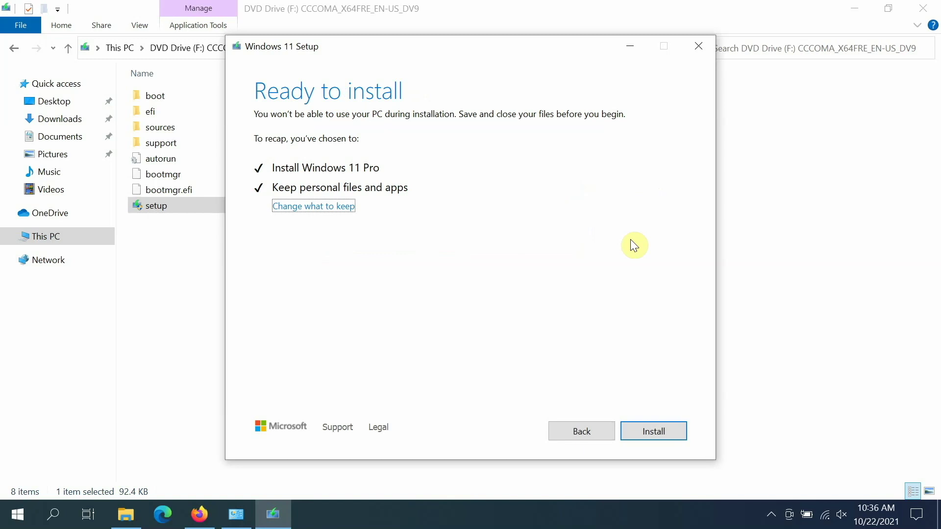
{"action": "left_click", "coordinate": [654, 432]}
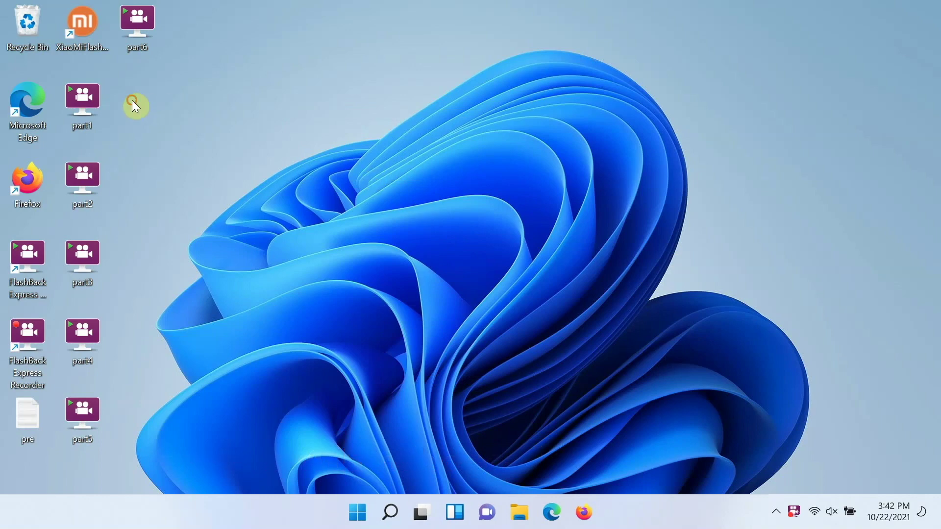
Open the pre notes file on the desktop, then close it.
{"action": "left_click_drag", "start_coordinate": [131, 100], "coordinate": [67, 484]}
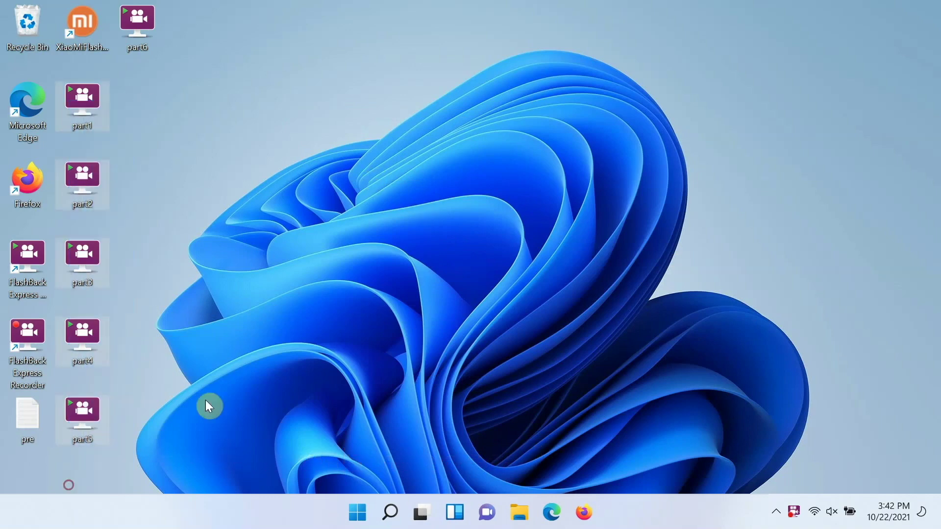
{"action": "double_click", "coordinate": [26, 418]}
{"action": "left_click", "coordinate": [717, 163]}
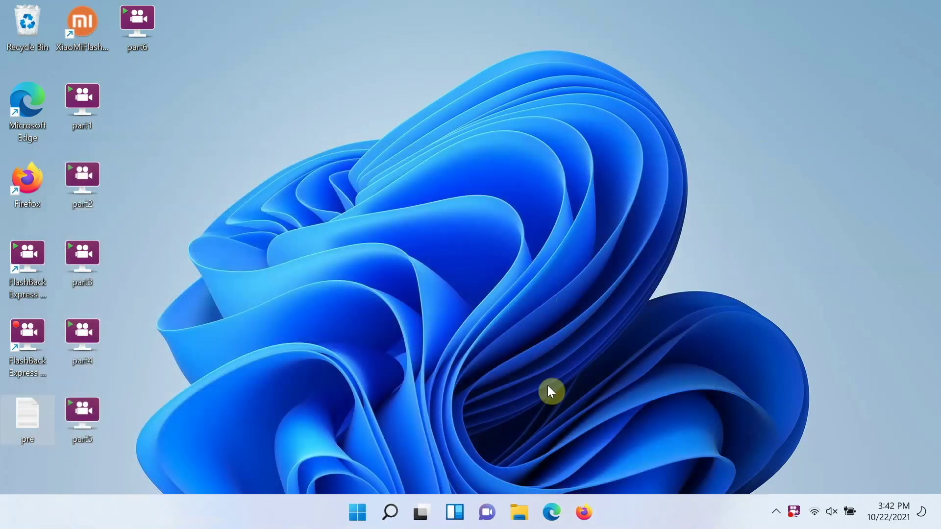
Check that Downloads still holds Win11_English_x64 and ubuntu-20.04.3-desktop-amd64.
{"action": "left_click", "coordinate": [517, 513]}
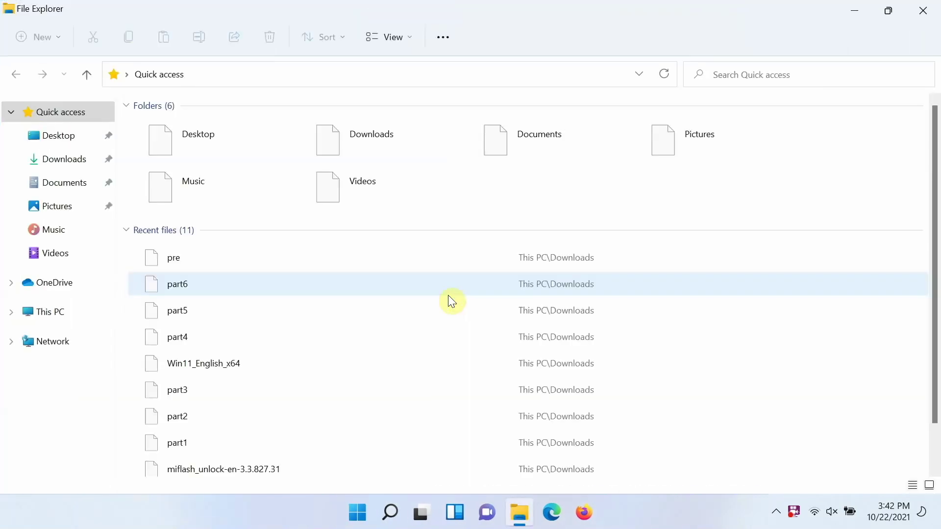
{"action": "left_click", "coordinate": [76, 158]}
{"action": "left_click", "coordinate": [196, 191]}
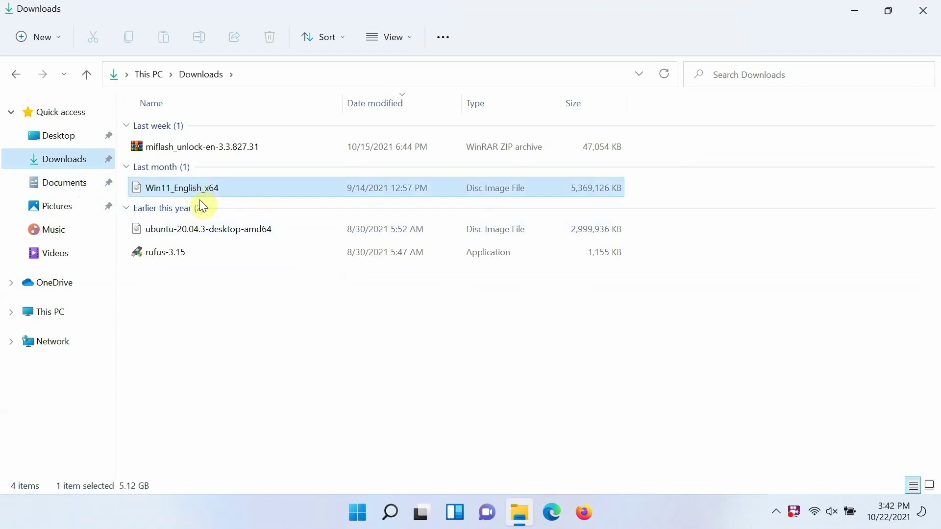
{"action": "left_click", "coordinate": [209, 228]}
{"action": "left_click", "coordinate": [210, 189]}
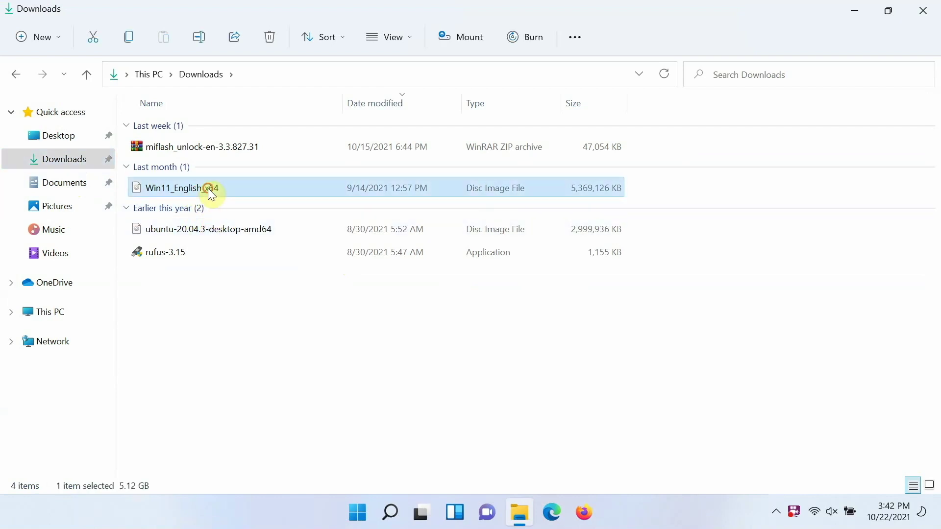
{"action": "left_click", "coordinate": [219, 231]}
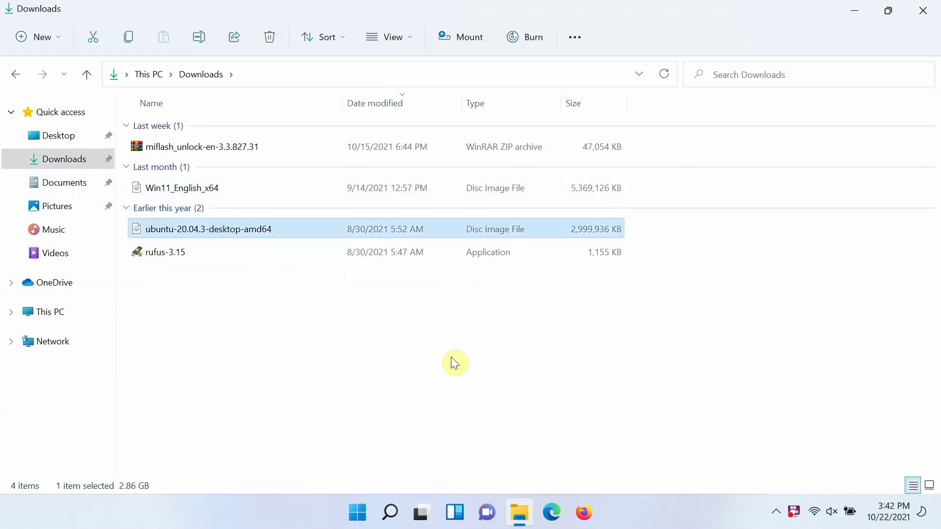
Minimise all windows to show the desktop from the Start button's shortcut menu.
{"action": "left_click", "coordinate": [361, 513]}
{"action": "right_click", "coordinate": [362, 512]}
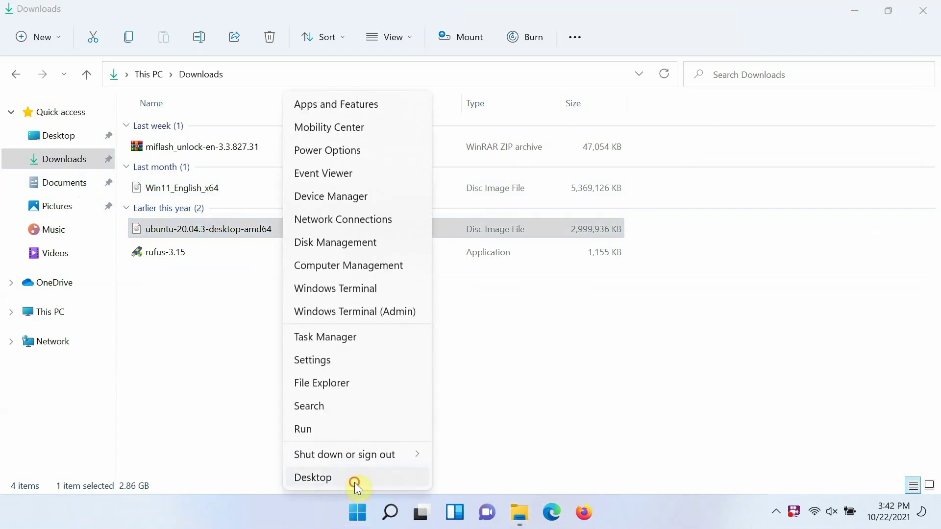
{"action": "left_click", "coordinate": [354, 482]}
Open About your PC from search to confirm Windows 11 Pro, version 21H2.
{"action": "left_click", "coordinate": [390, 512]}
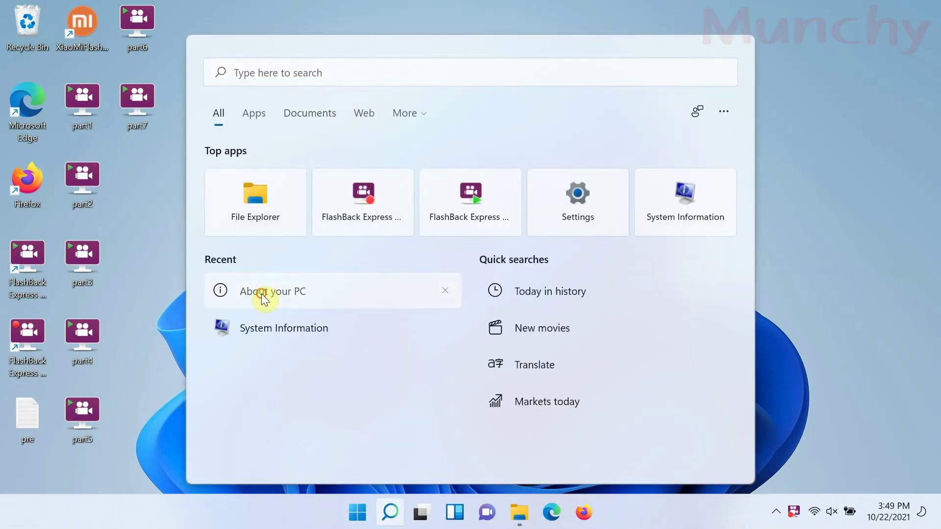
{"action": "left_click", "coordinate": [262, 295]}
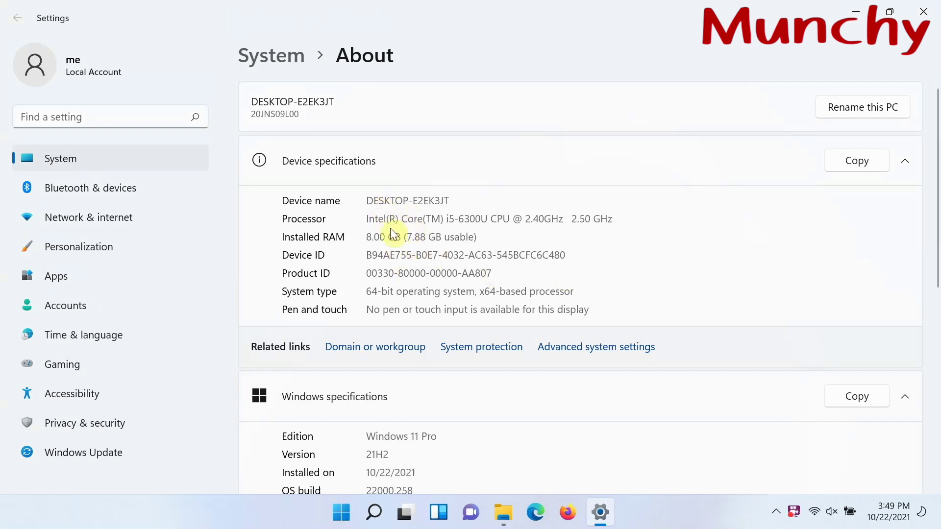
{"action": "double_click", "coordinate": [397, 436]}
{"action": "left_click", "coordinate": [392, 444]}
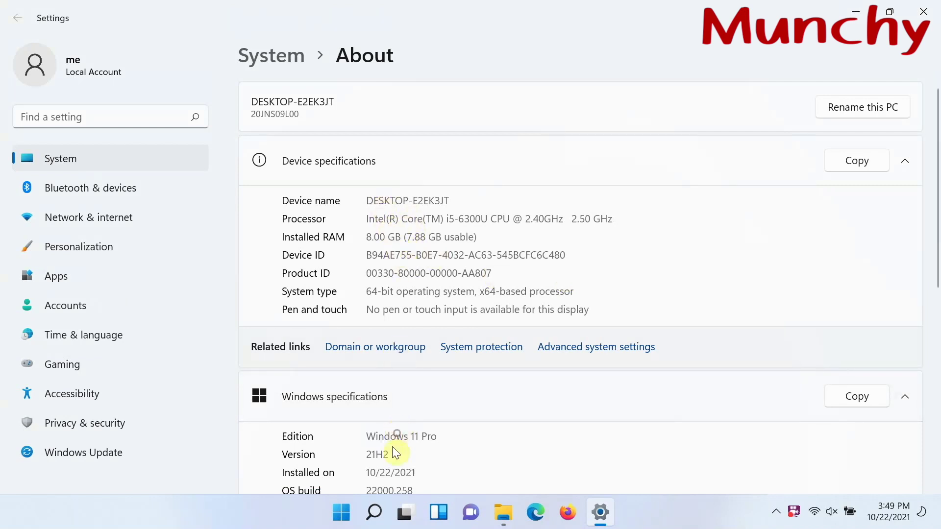